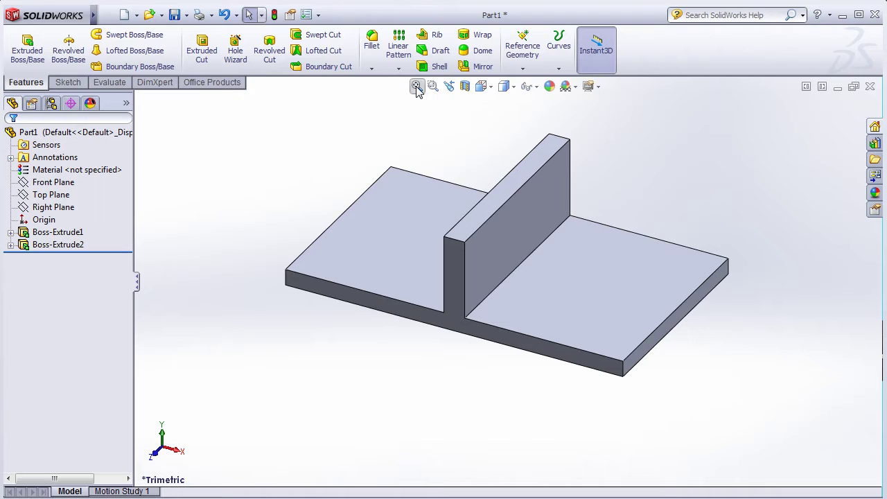
Start a Rib feature with its sketch on the Front Plane and view the sketch plane head-on
left_click(417, 86)
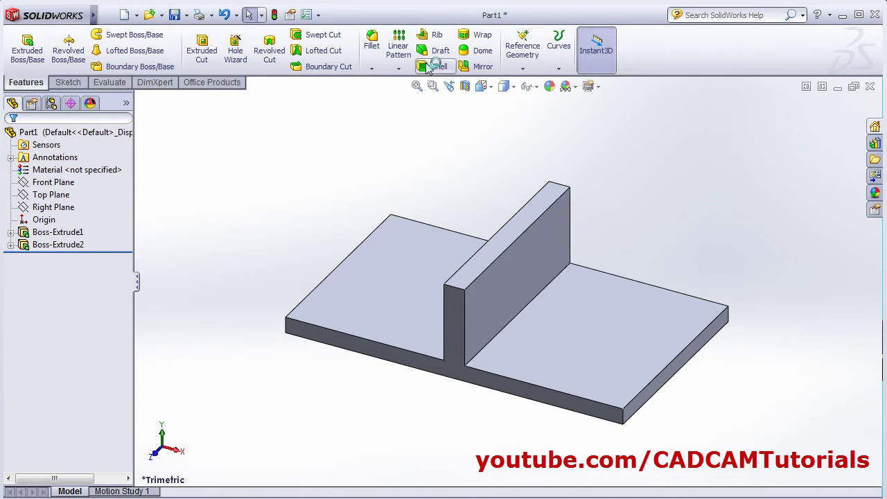
left_click(433, 38)
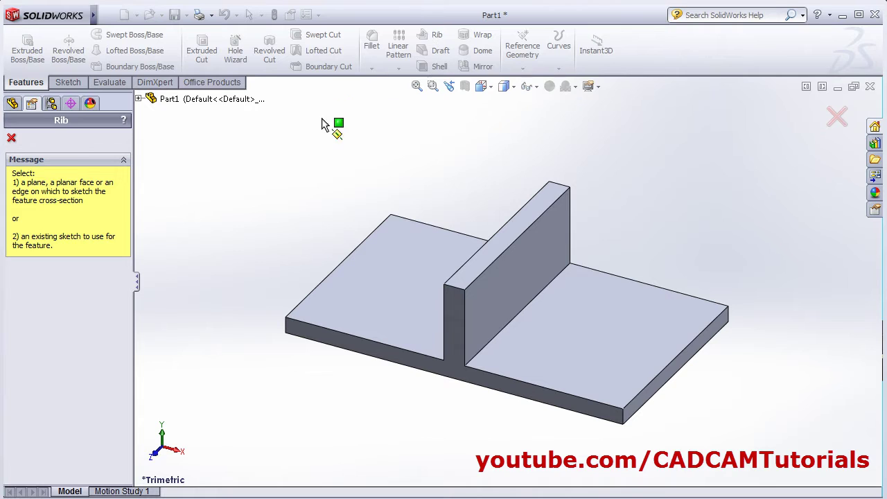
left_click(139, 99)
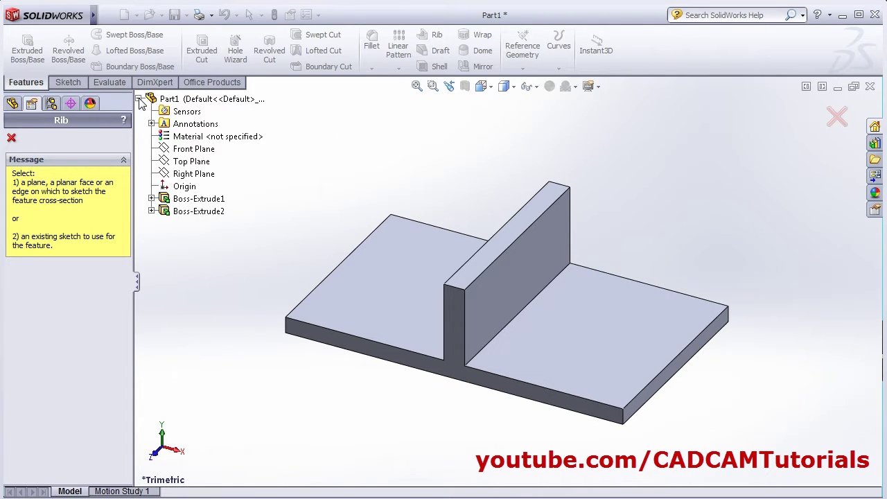
left_click(188, 152)
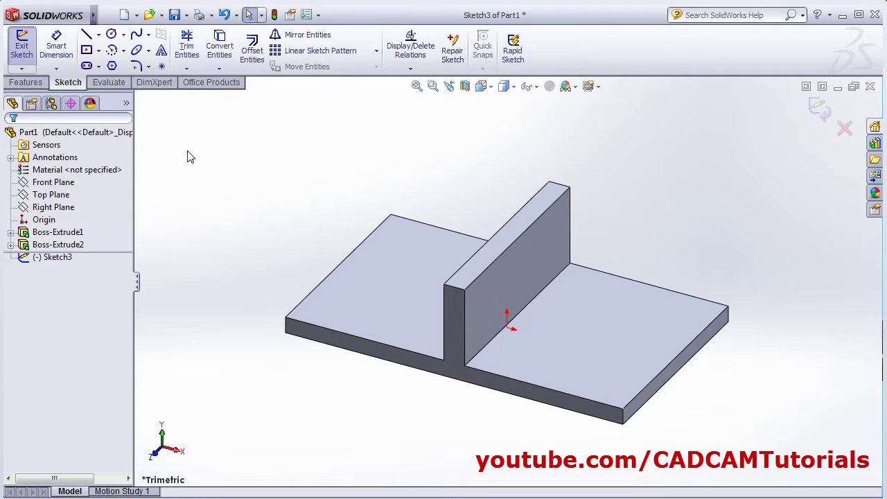
left_click(489, 89)
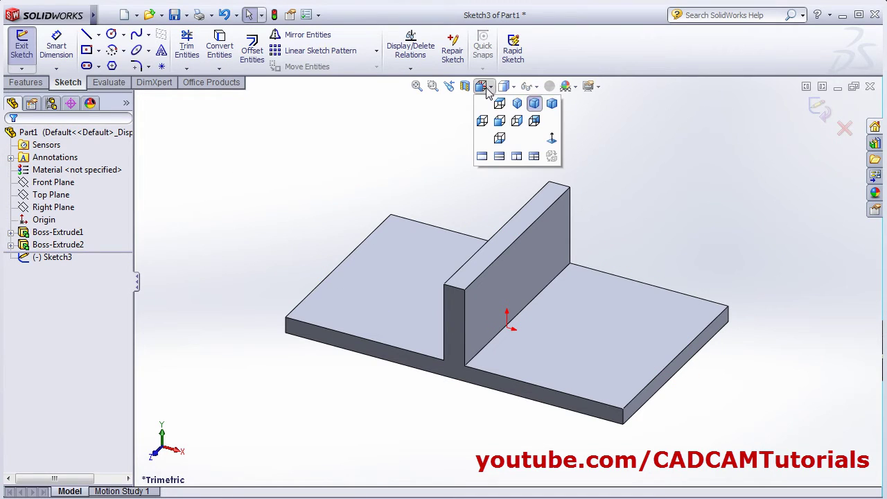
left_click(552, 142)
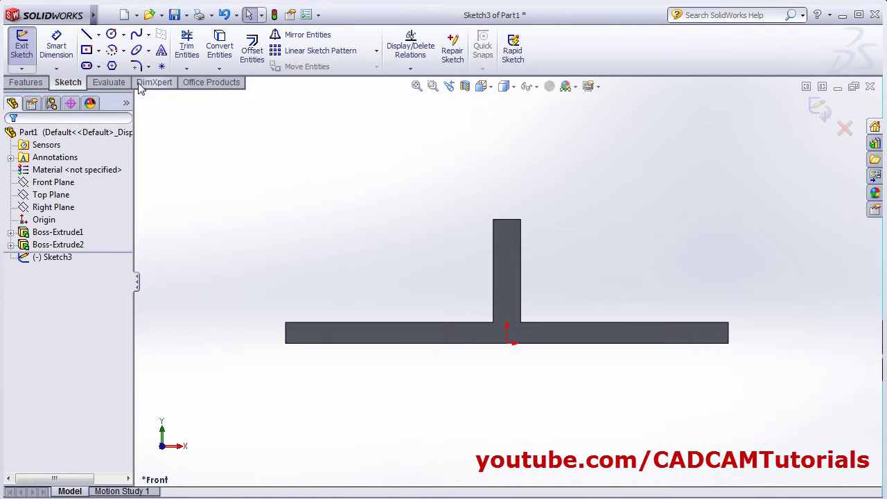
Sketch a slanted line from the upright wall's top corner to the base plate's upper outer corner and finish the sketch
left_click(87, 35)
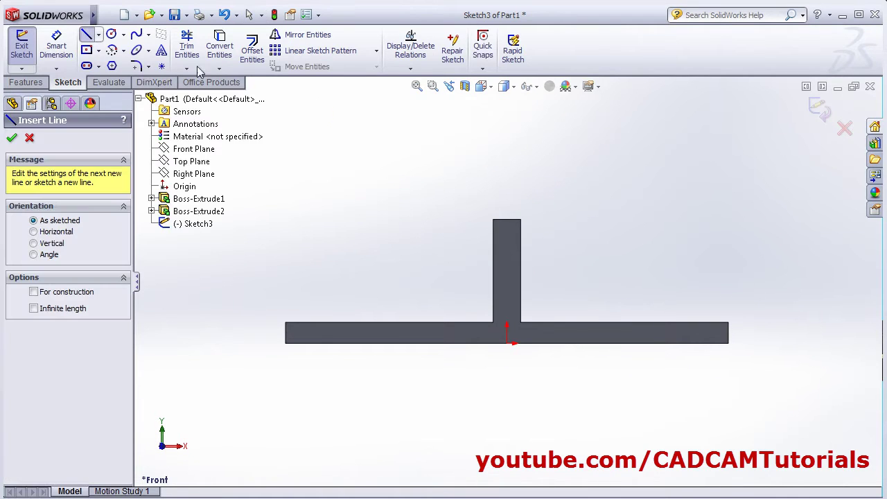
left_click(522, 220)
left_click(728, 323)
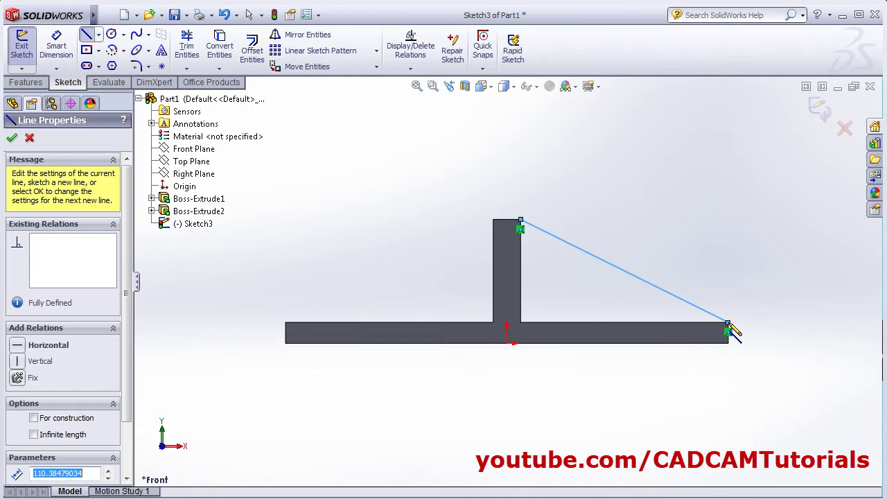
key("Escape")
right_click_drag(815, 134, 727, 235)
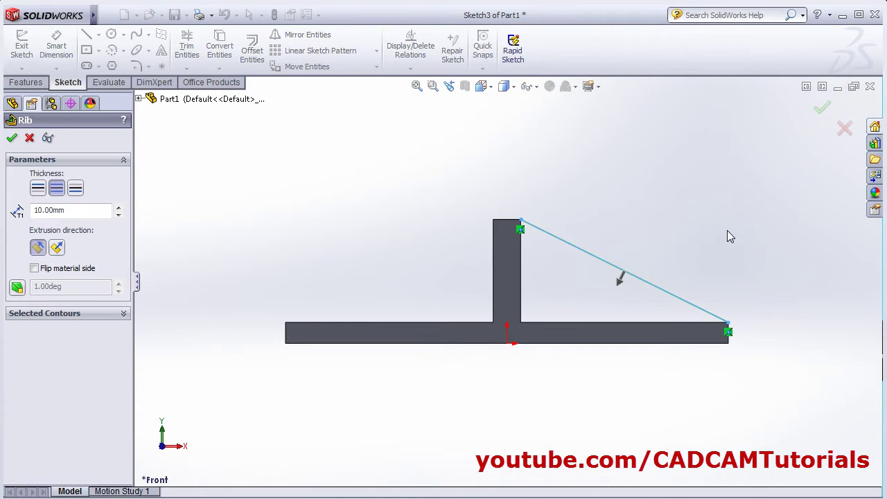
Try the rib thickness on the first side and on the second side, and return it to both sides
mouse_move(686, 223)
middle_mouse_down()
mouse_move(643, 249)
mouse_move(631, 291)
mouse_move(649, 297)
middle_mouse_up()
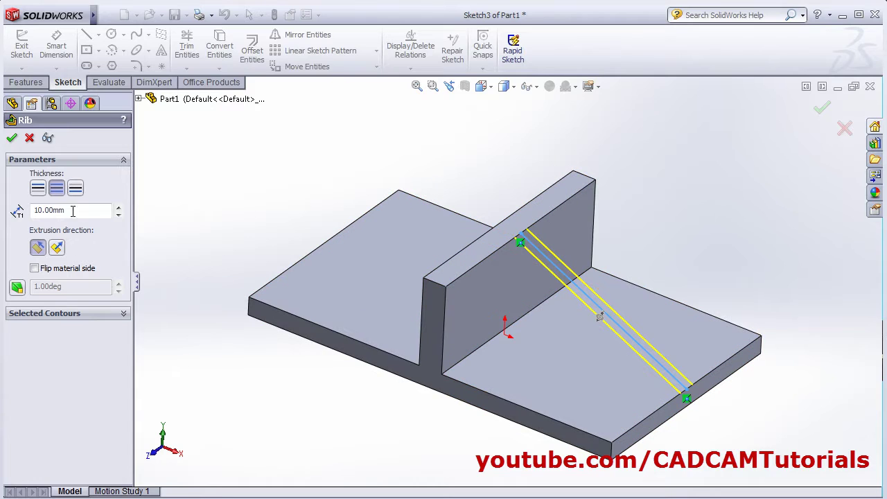
left_click_drag(73, 211, 27, 208)
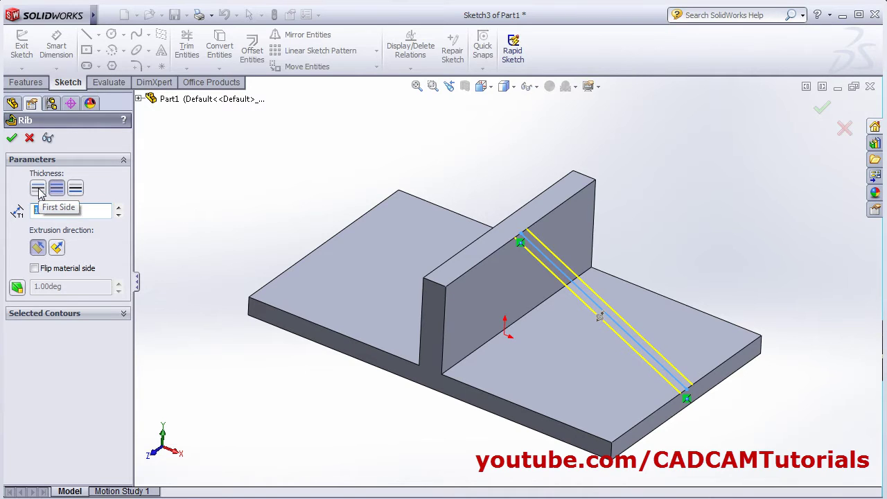
left_click(38, 191)
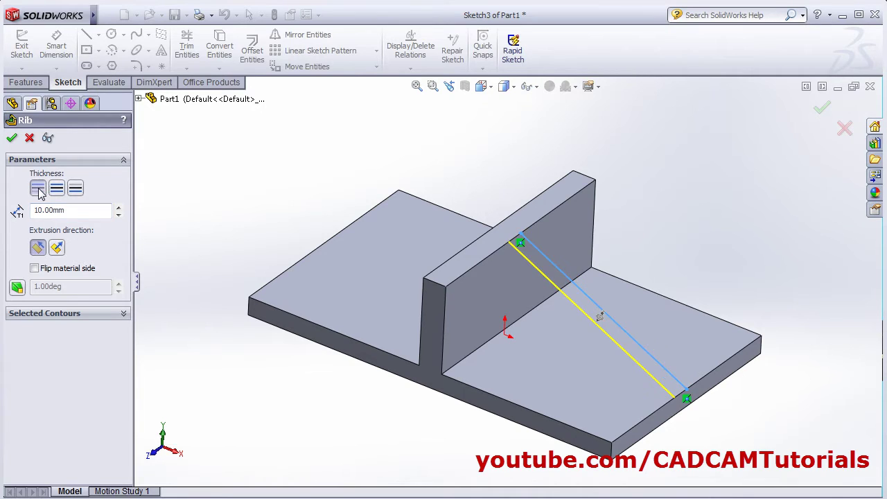
left_click(76, 190)
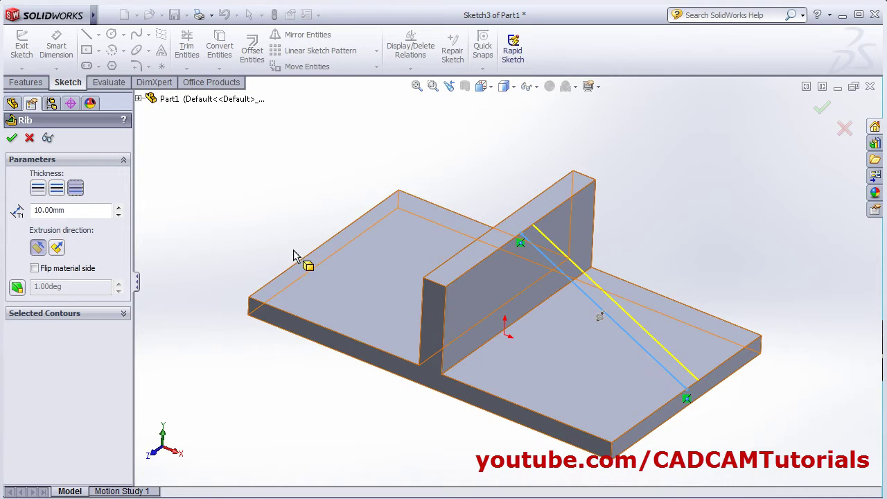
left_click(58, 191)
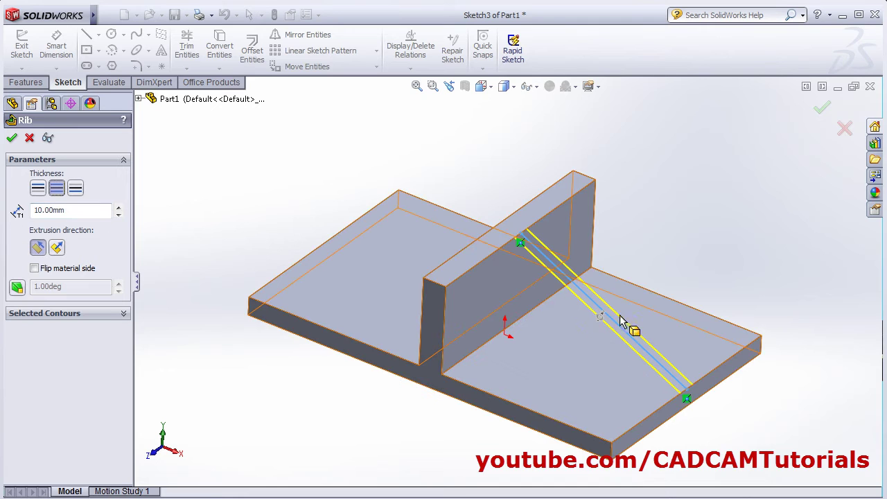
Try flipping the rib's material side and restore the original direction
scroll(589, 340, "down", 3)
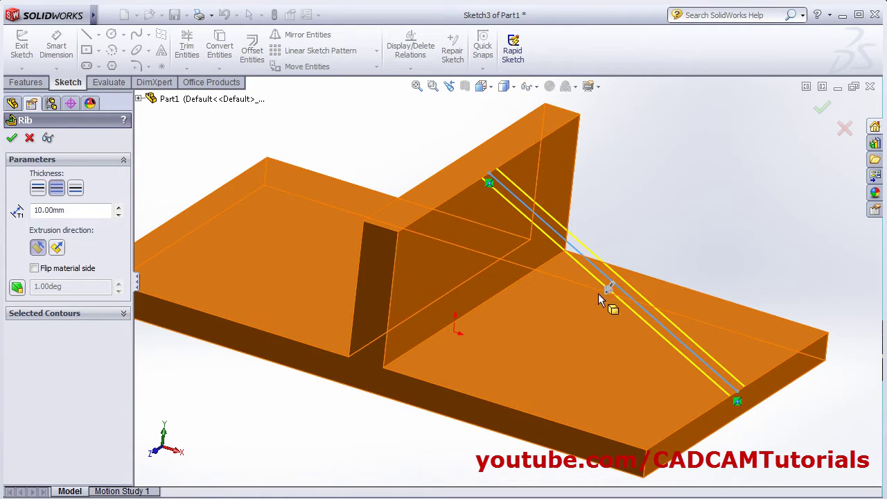
left_click(34, 269)
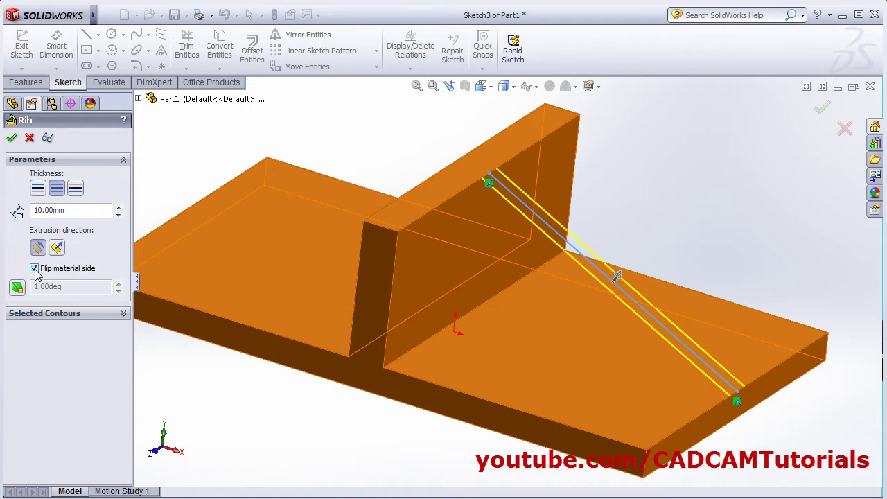
left_click(35, 269)
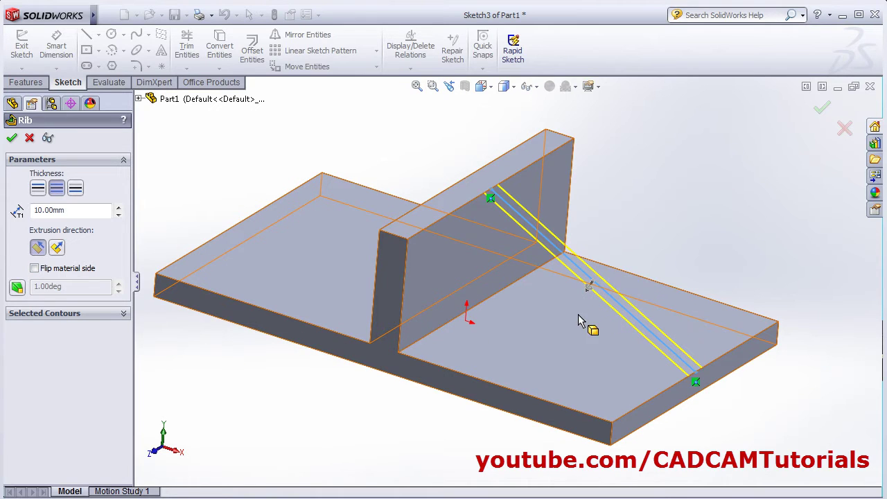
Apply a 10-degree outward draft to the rib and examine its tapered shape in the detailed preview
left_click(17, 287)
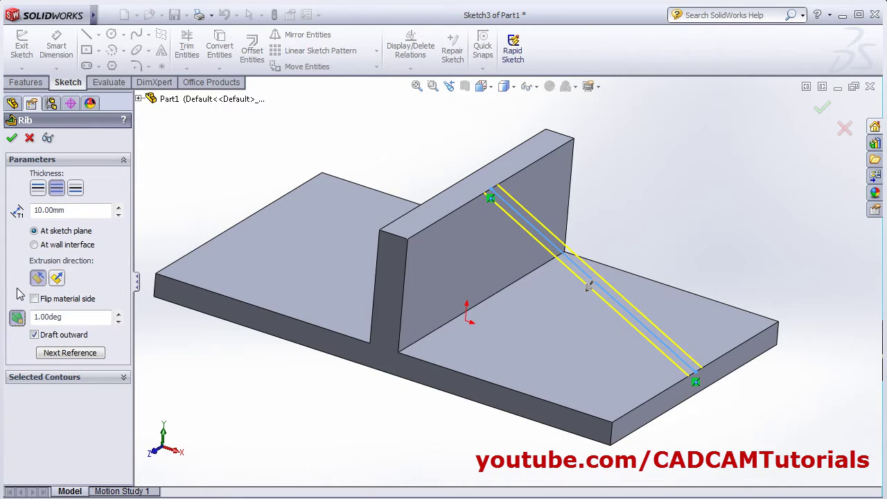
left_click_drag(79, 316, 21, 311)
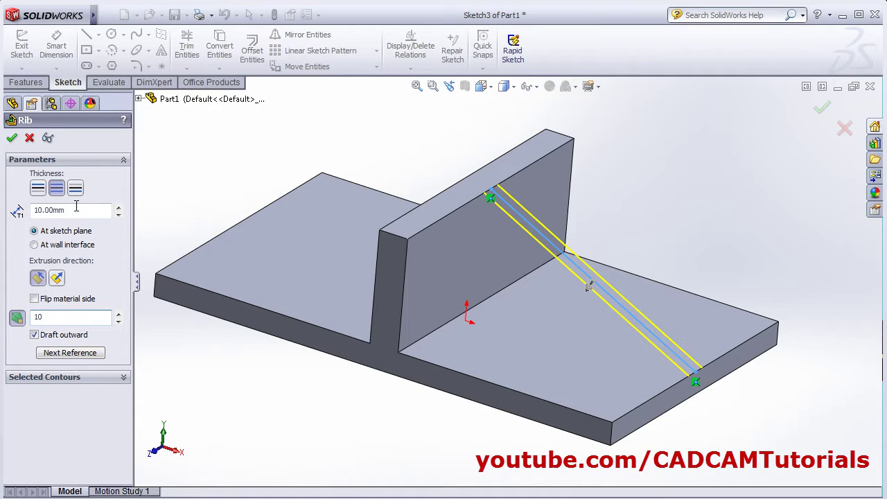
left_click(47, 137)
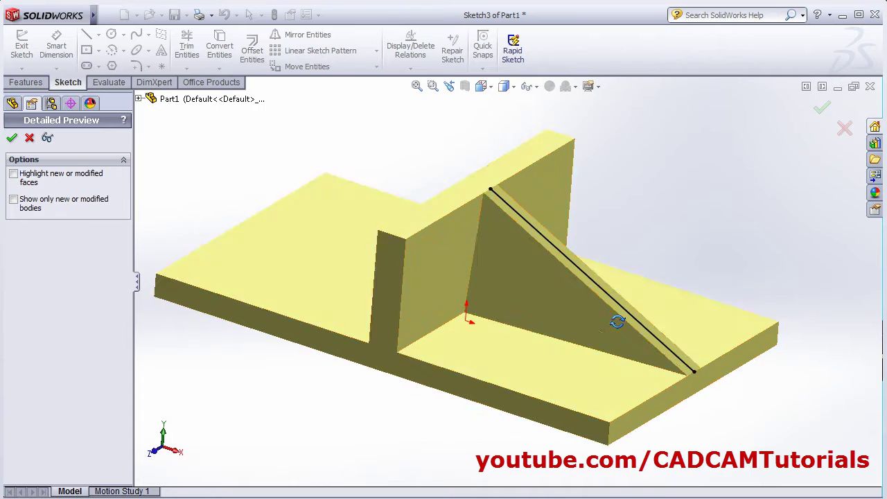
middle_click_drag(618, 316, 548, 315)
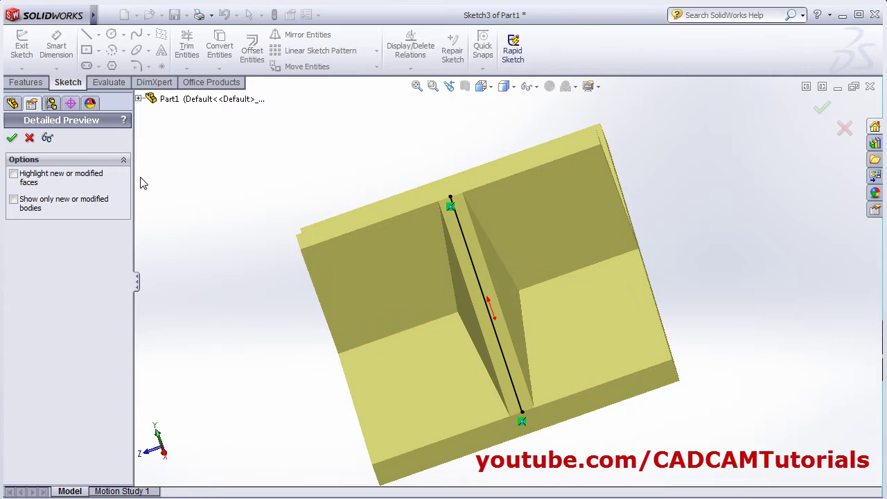
left_click(49, 139)
Turn off the rib's outward draft option and examine the inward taper in the detailed preview
mouse_move(194, 346)
middle_mouse_down()
mouse_move(265, 331)
mouse_move(116, 323)
middle_mouse_up()
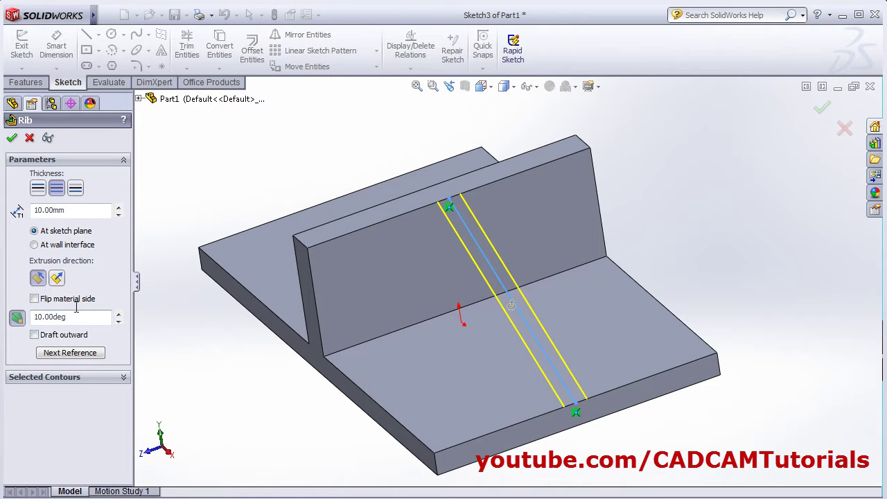
left_click(47, 138)
middle_click_drag(527, 333, 406, 290)
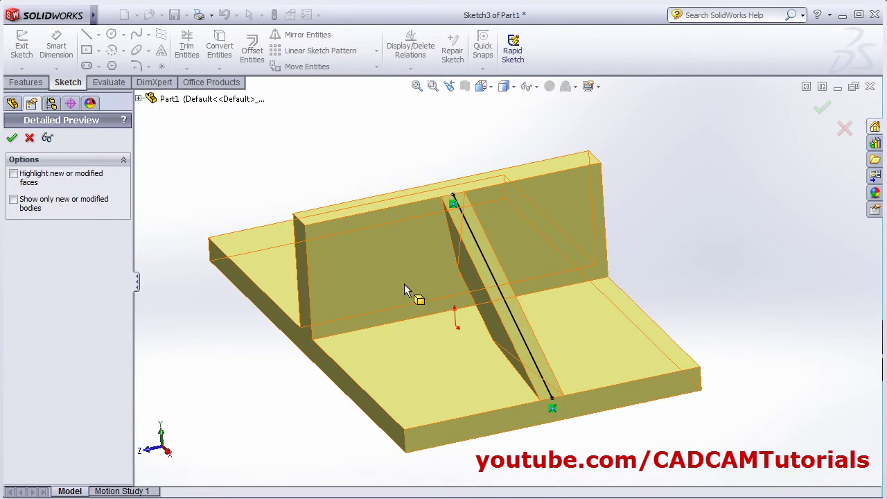
left_click(48, 138)
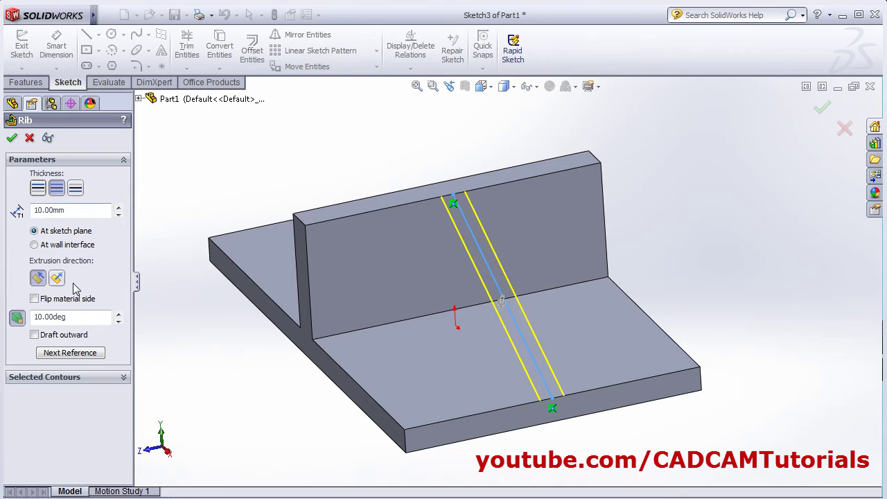
Remove the draft, preview the straight rib and create it with a 10 mm thickness on both sides
left_click(18, 320)
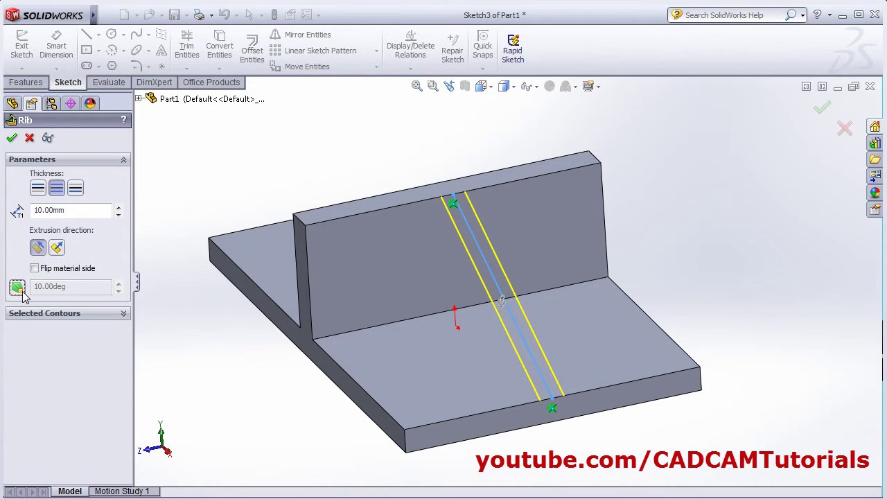
middle_click_drag(250, 366, 267, 355)
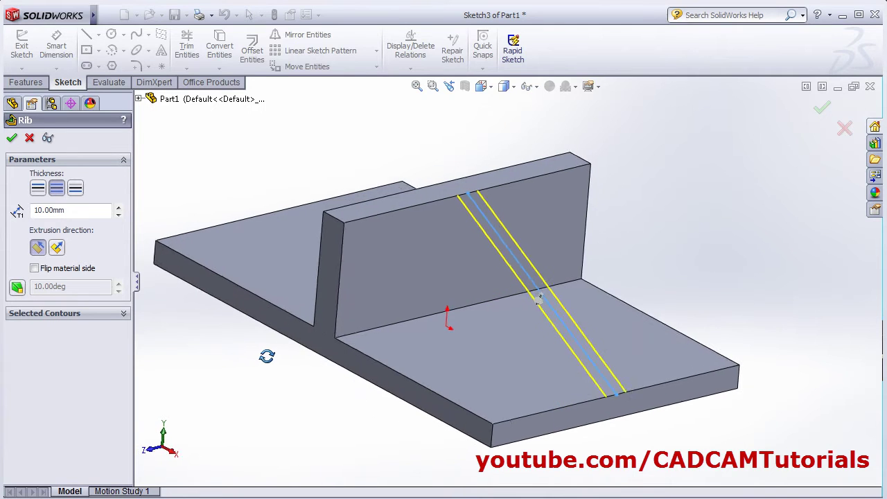
left_click(47, 138)
middle_click_drag(333, 358, 353, 363)
left_click(12, 138)
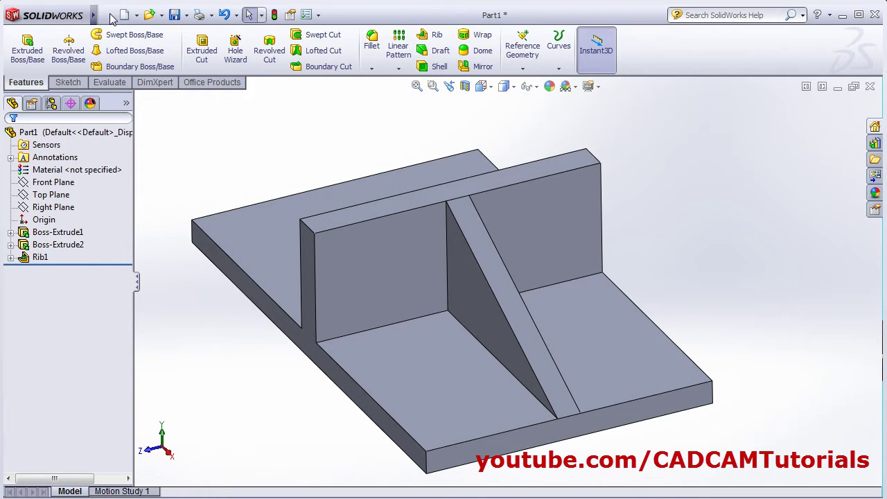
Switch to the open Part2 document
mouse_move(97, 17)
left_click(213, 14)
mouse_move(246, 14)
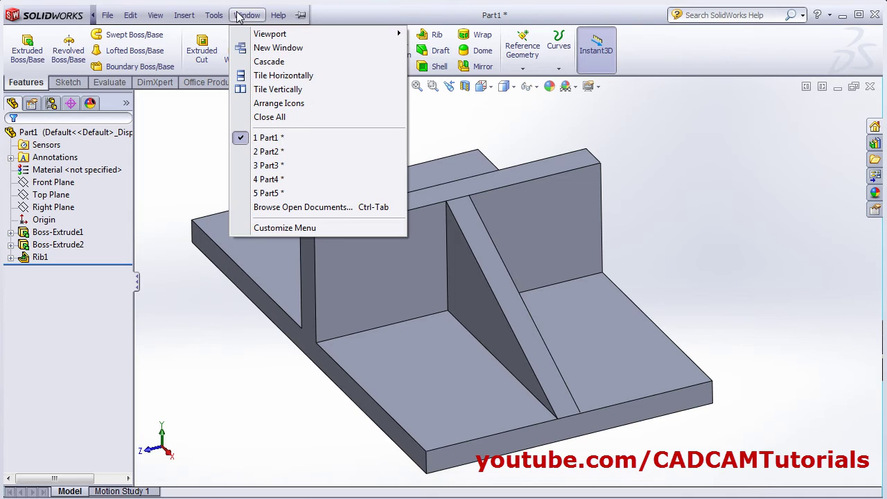
left_click(276, 151)
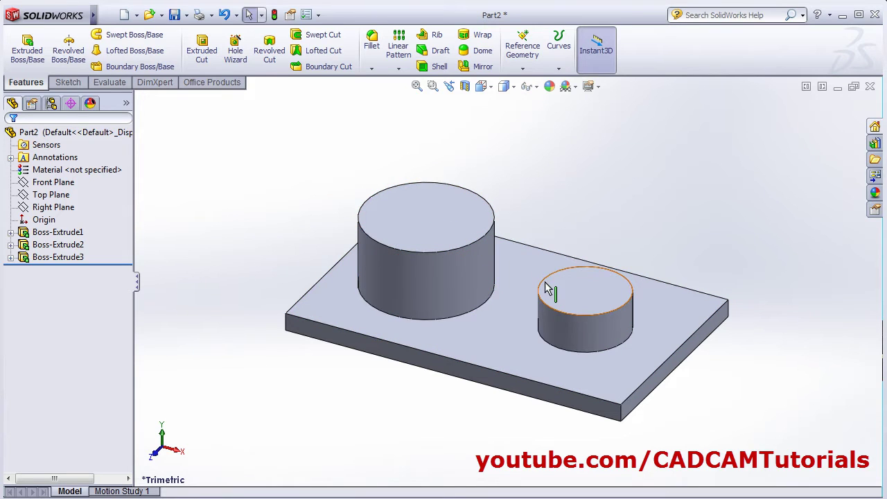
Start a Rib feature in Part2 with its sketch on the Front Plane, viewed head-on
left_click(438, 35)
left_click(139, 99)
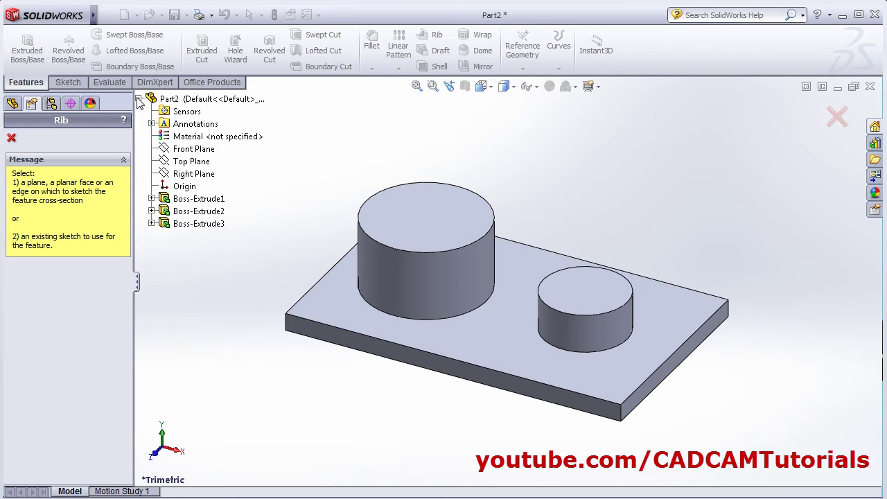
left_click(184, 151)
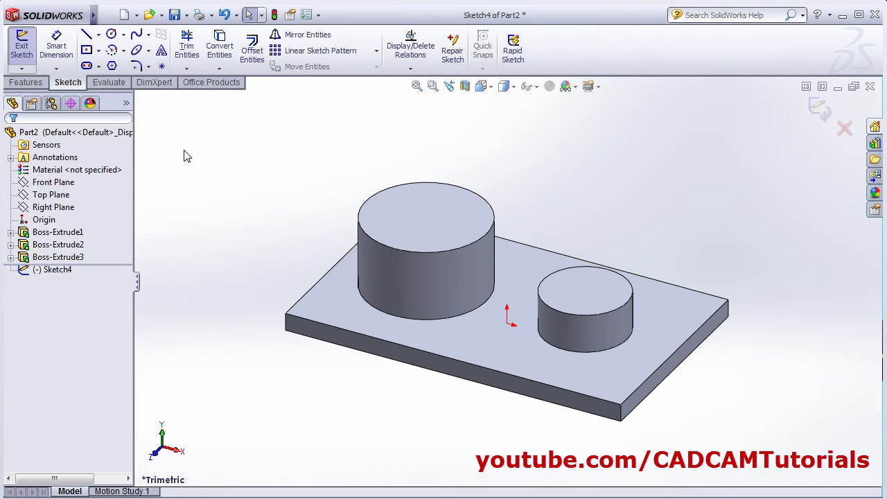
left_click(483, 86)
left_click(552, 140)
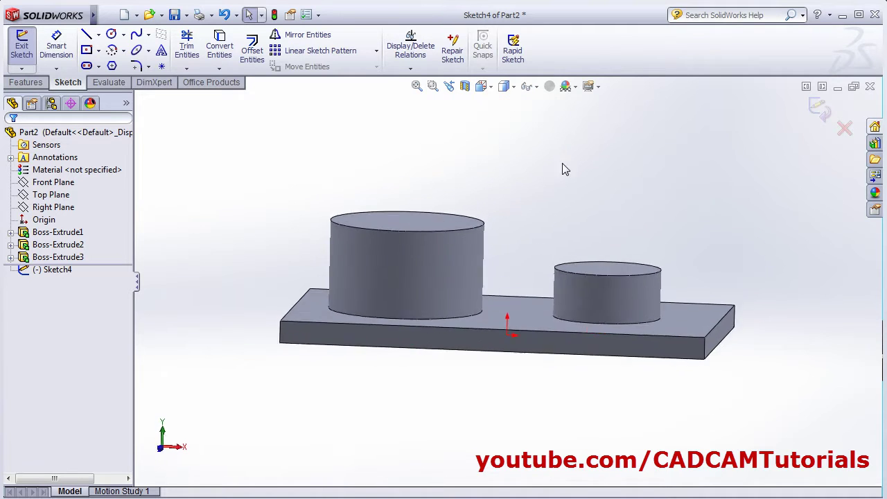
Sketch a slanted line from the large cylinder's upper inner corner to the small cylinder's upper inner corner
scroll(567, 247, "down", 2)
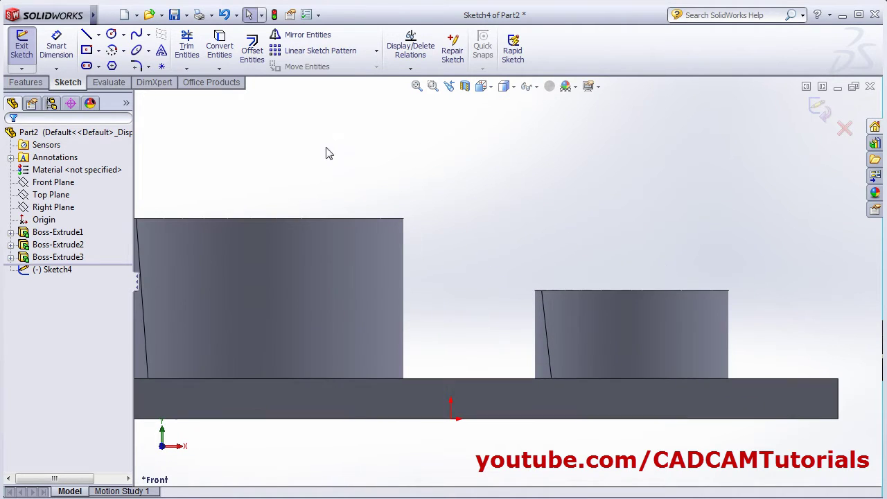
left_click(85, 34)
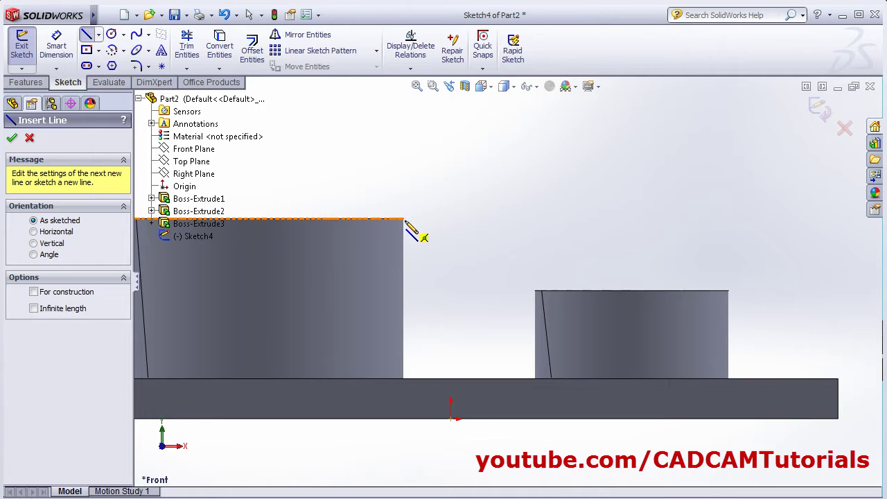
left_click(403, 220)
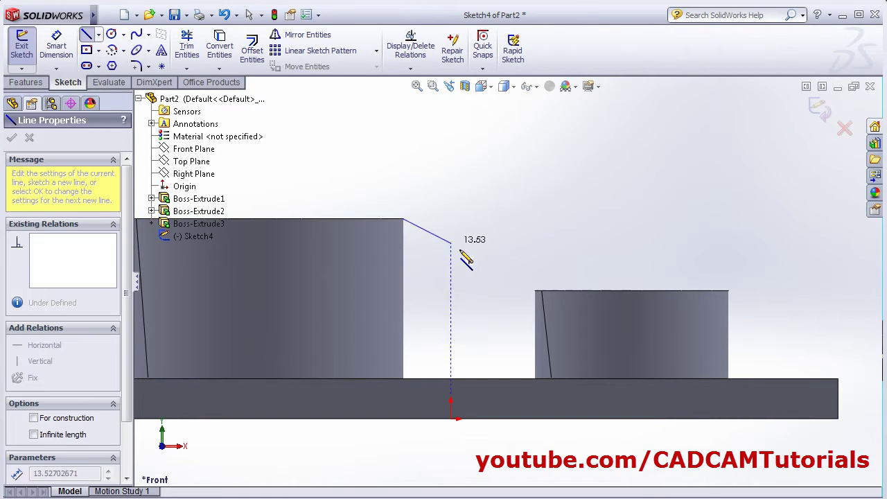
left_click(535, 291)
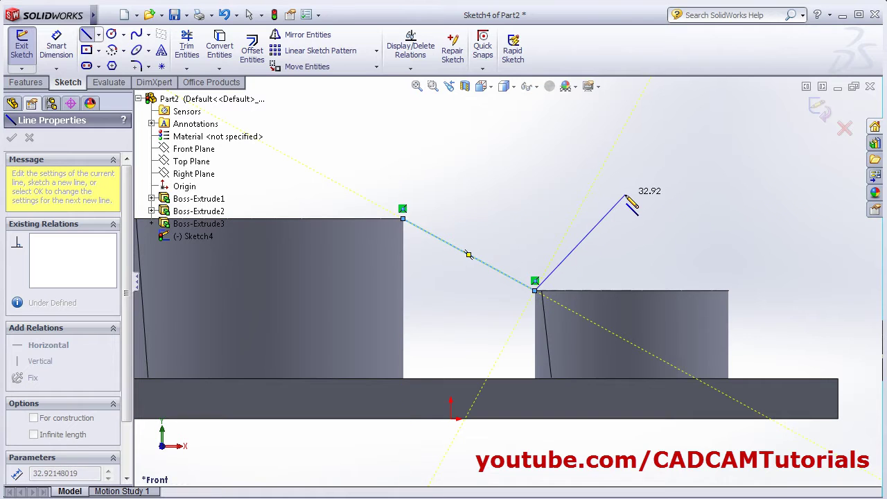
right_click(632, 190)
left_click(699, 152)
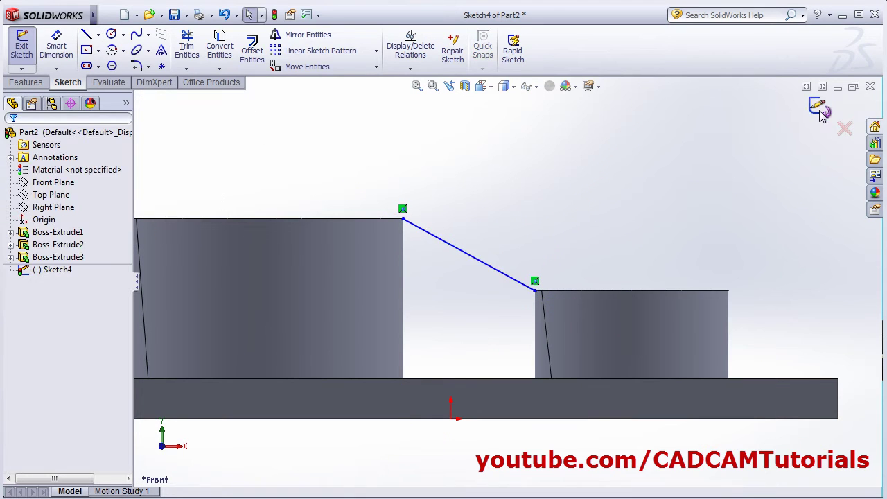
Try to create a 10 mm both-sides rib from the slanted line alone and inspect where its ends meet the cylinders
key("r")
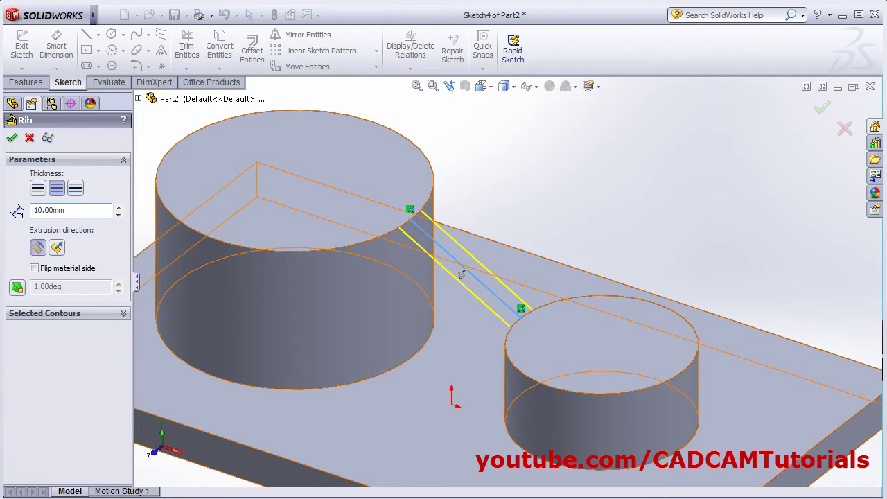
left_click(12, 138)
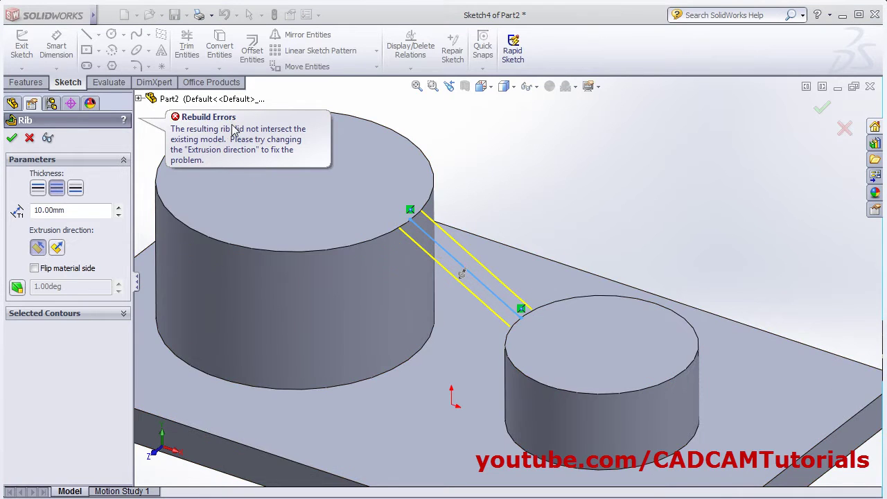
scroll(420, 243, "down", 8)
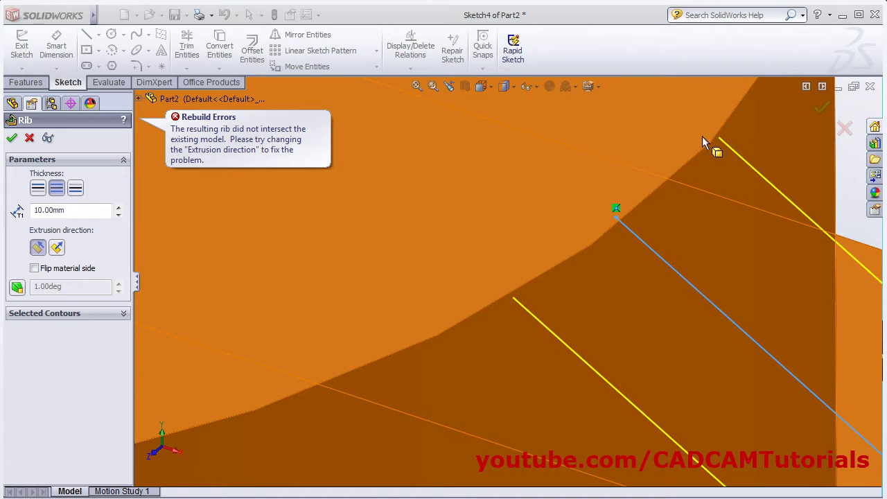
scroll(574, 248, "up", 3)
scroll(574, 247, "up", 5)
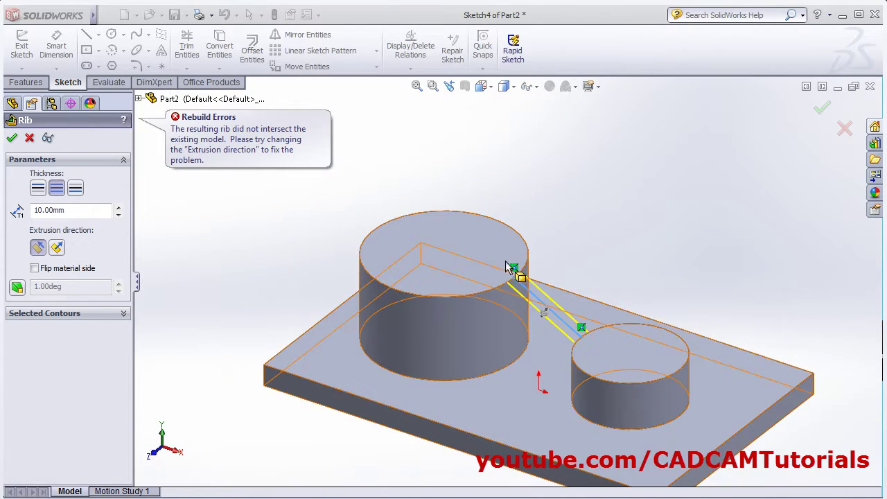
mouse_move(545, 317)
middle_mouse_down()
mouse_move(545, 340)
mouse_move(549, 327)
middle_mouse_up()
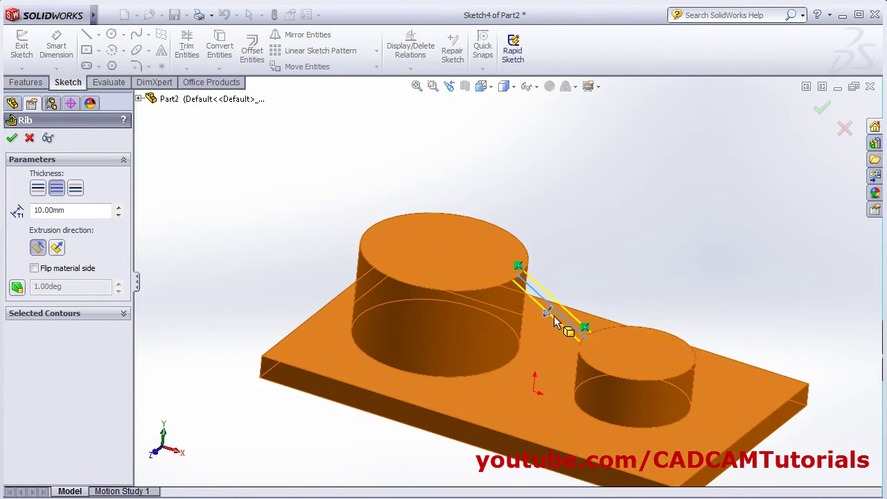
left_click(823, 113)
left_click(845, 129)
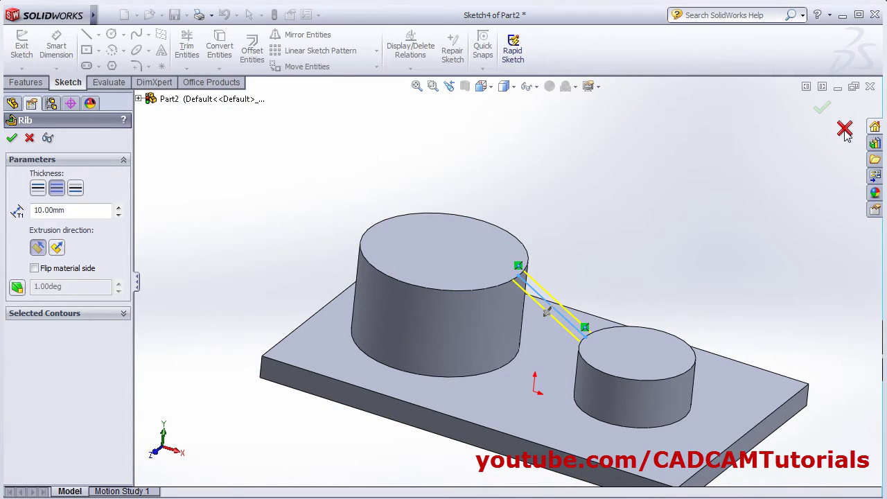
View the sketch head-on and extend the profile with a horizontal line about 1.5 mm long into the large cylinder along its top edge
left_click(491, 87)
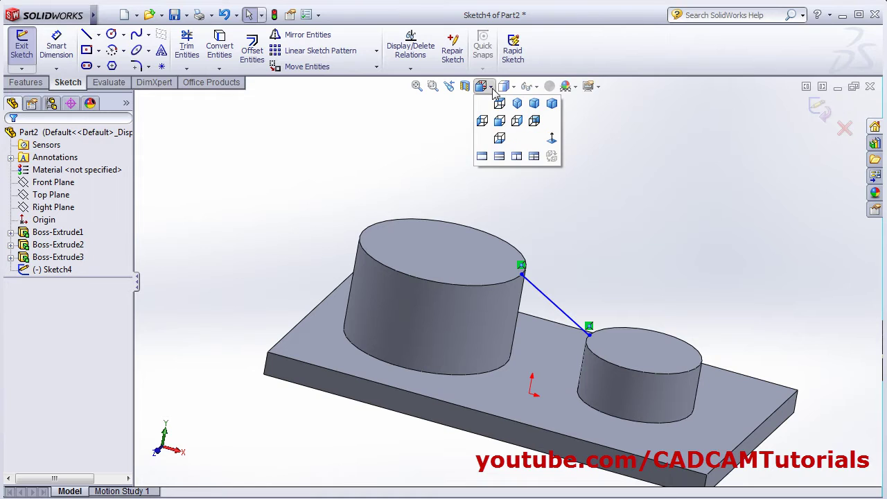
left_click(551, 139)
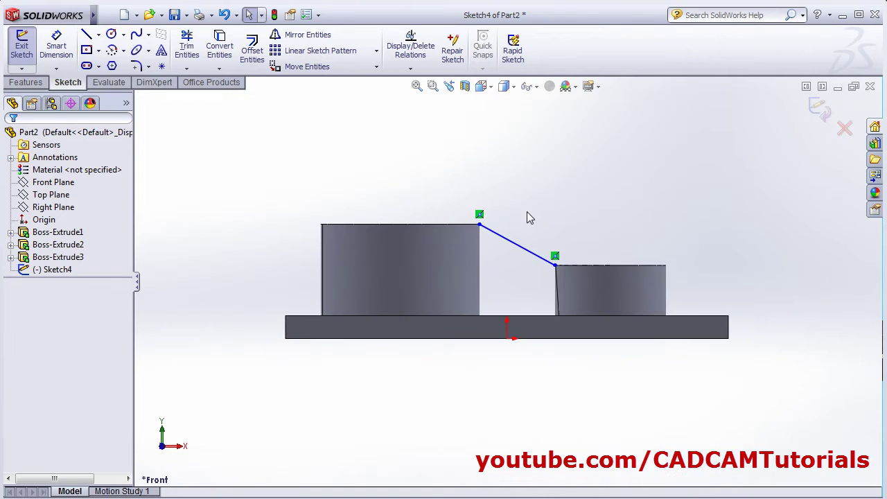
scroll(504, 229, "down", 4)
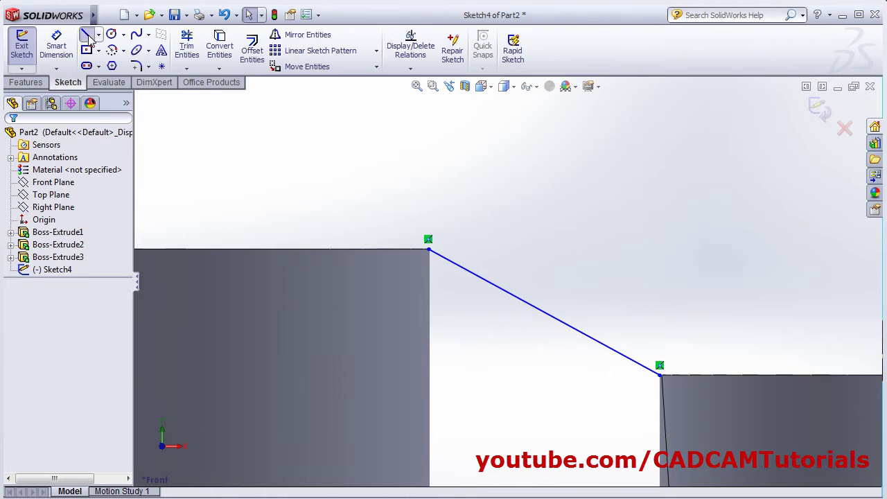
left_click(87, 34)
left_click(429, 250)
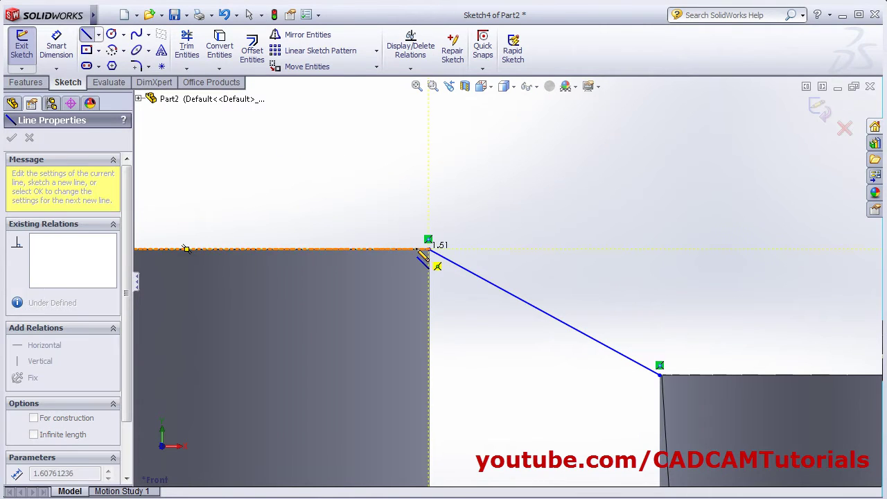
left_click(416, 250)
right_click(512, 337)
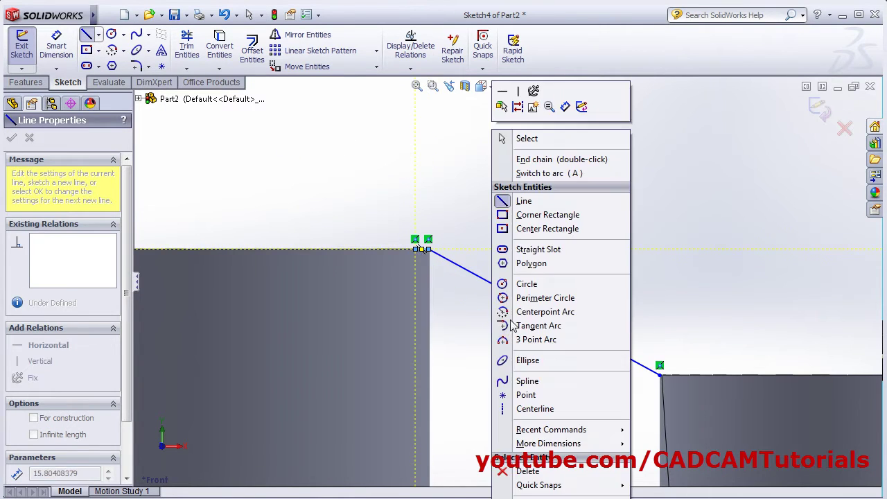
left_click(527, 139)
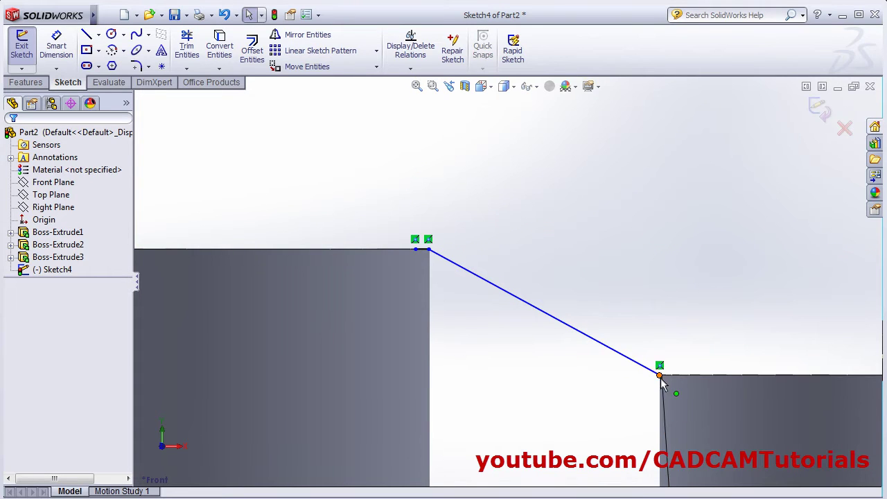
Add a horizontal line about 1.5 mm long into the small cylinder along its top edge and finish the sketch
right_click(631, 272)
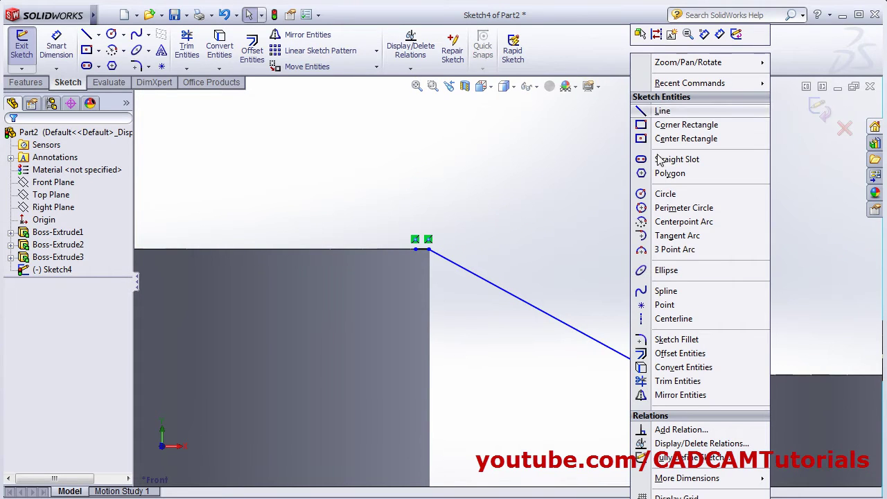
left_click(658, 111)
left_click(664, 376)
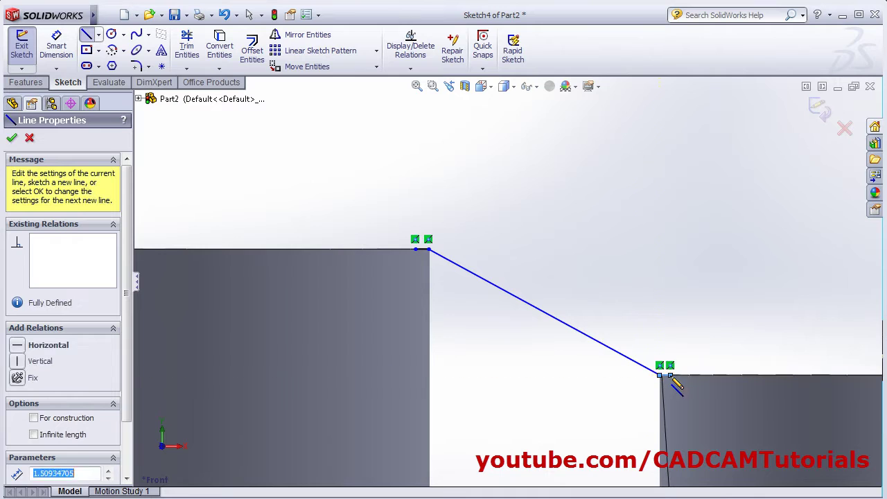
right_click(685, 305)
left_click(731, 139)
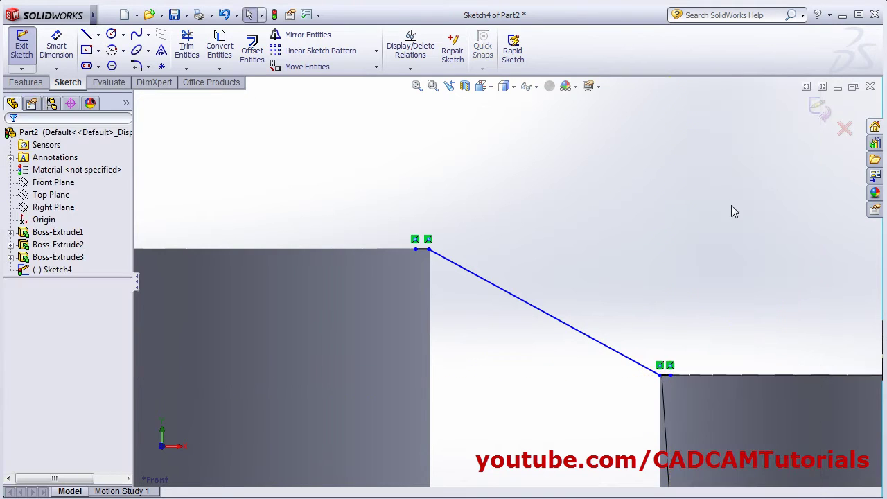
left_click(822, 114)
Create a 10 mm both-sides rib from the finished profile and examine how it joins the two cylinders
middle_click_drag(732, 237, 686, 255)
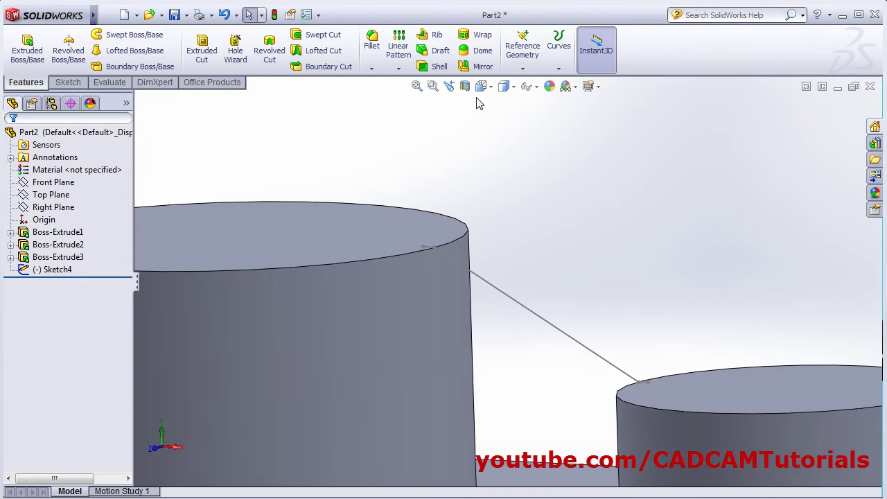
left_click(431, 35)
left_click(525, 315)
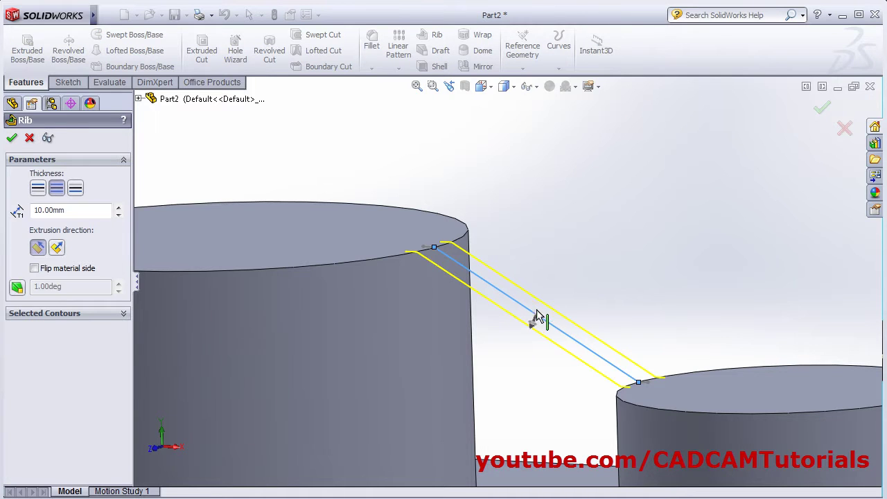
key("f")
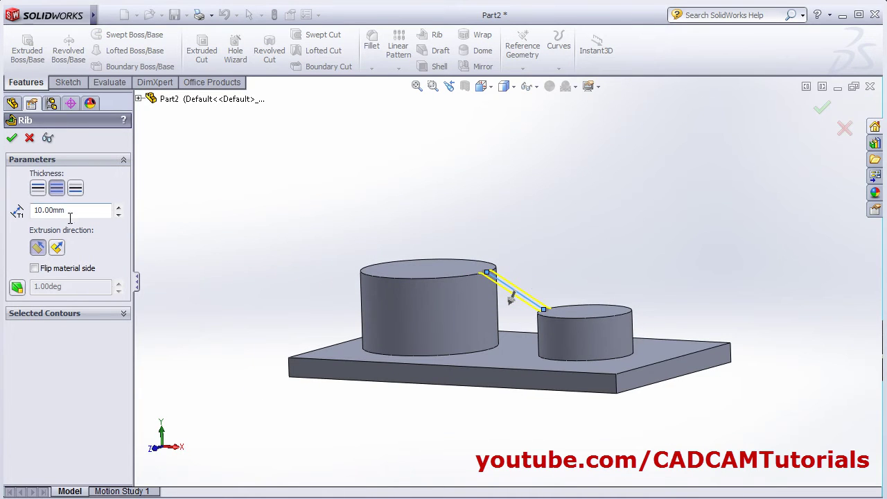
left_click(12, 138)
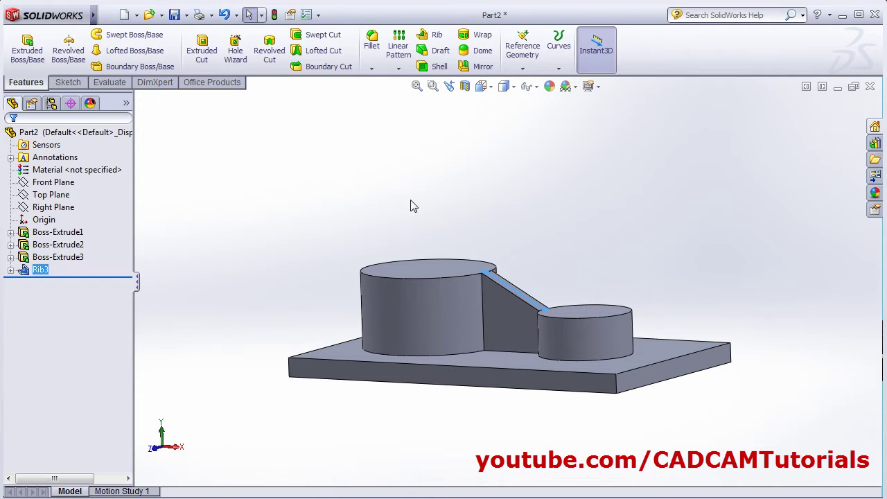
middle_click_drag(424, 228, 432, 254)
scroll(513, 340, "down", 2)
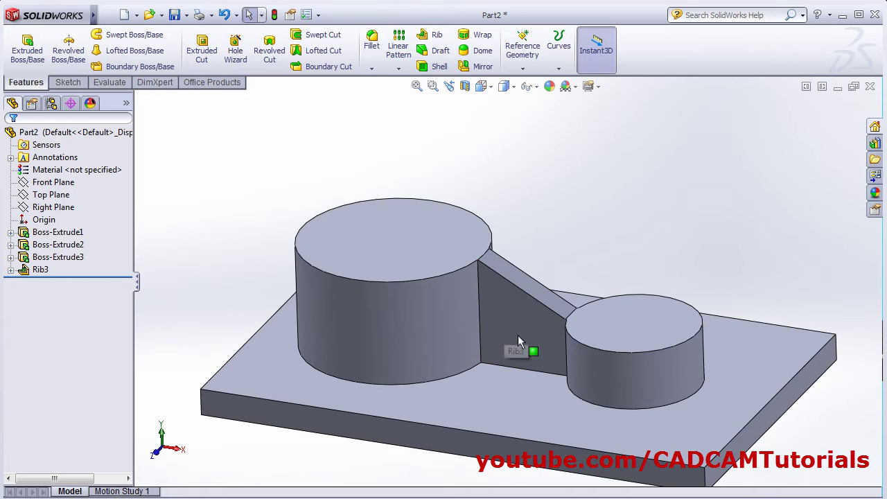
middle_click_drag(519, 353, 543, 358)
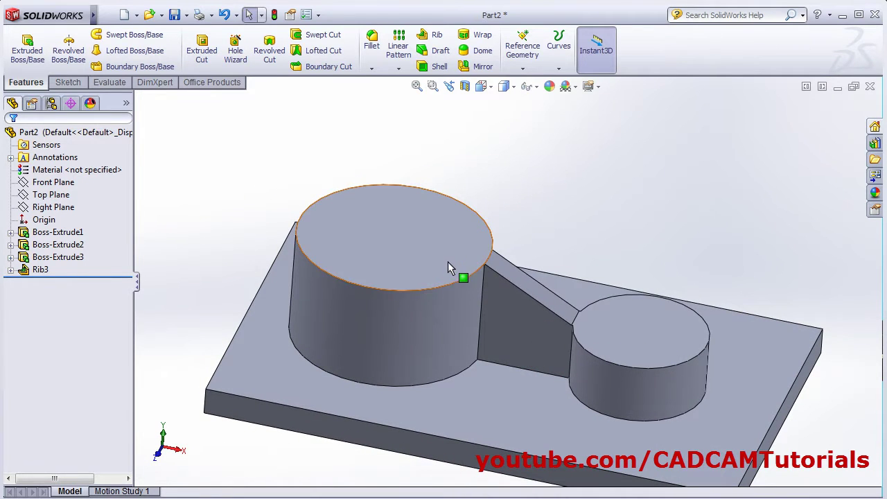
middle_click_drag(406, 307, 388, 255)
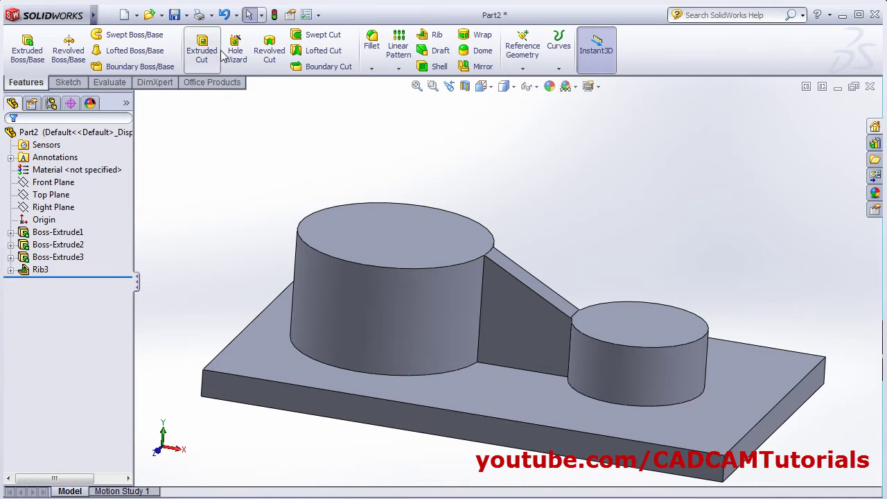
Switch to the open Part3 document
mouse_move(94, 15)
left_click(189, 15)
mouse_move(249, 19)
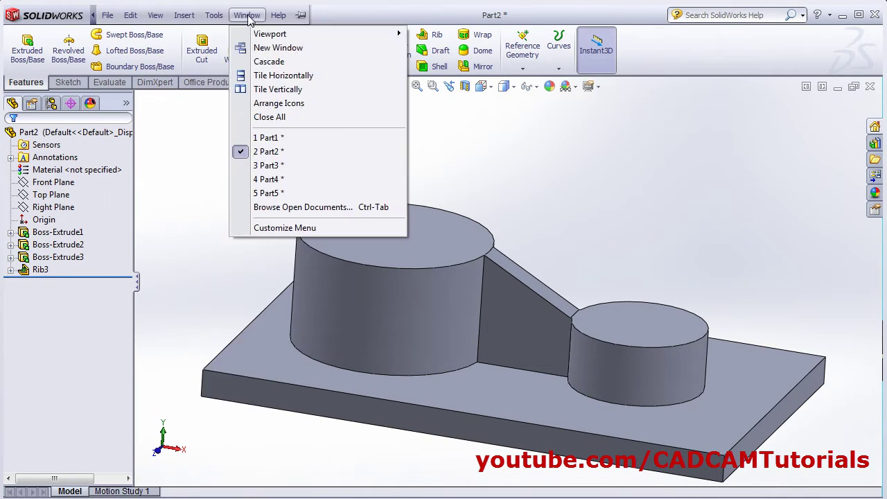
left_click(291, 164)
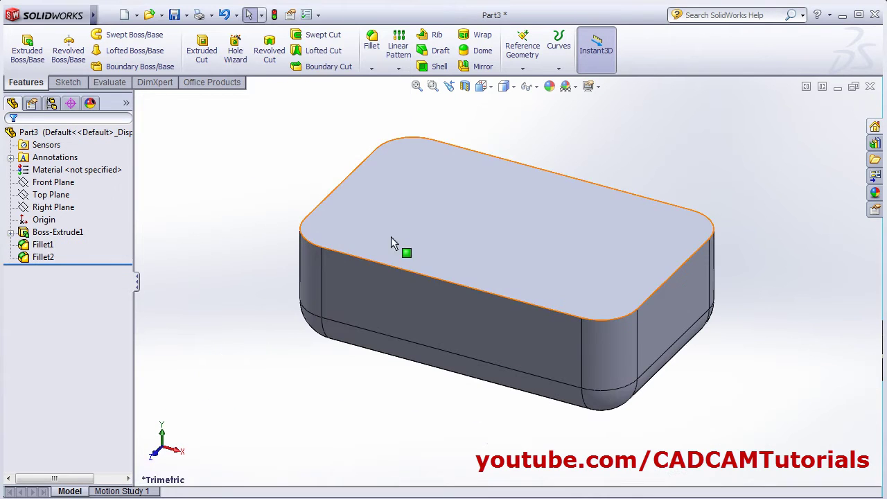
Shell the rounded box with a 10 mm wall thickness, removing its top face, and examine the hollow interior
middle_click_drag(425, 386, 378, 383)
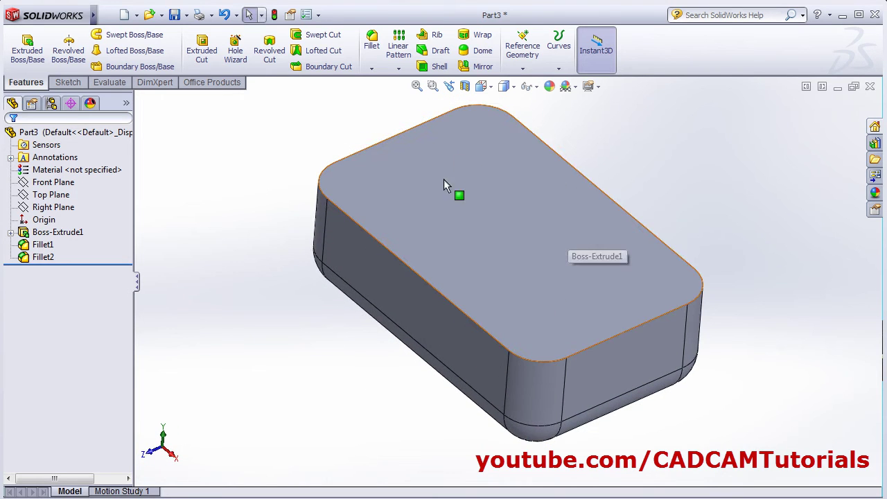
middle_click_drag(444, 182, 505, 242)
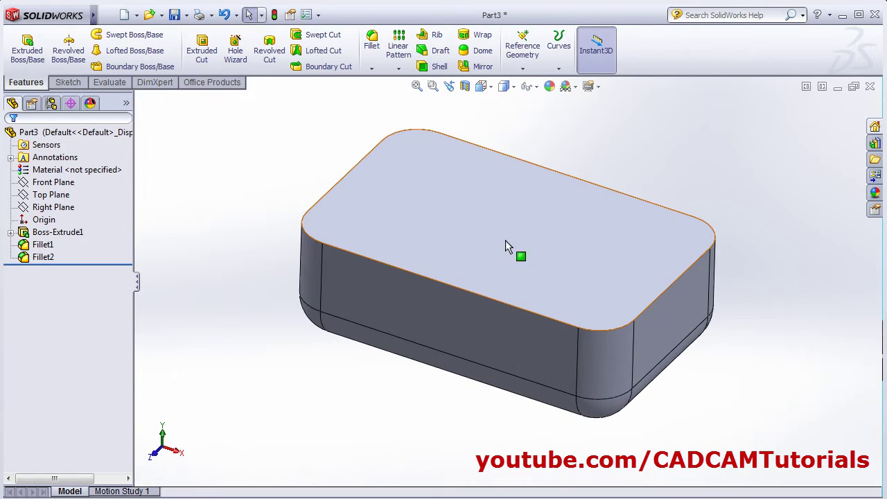
left_click(437, 67)
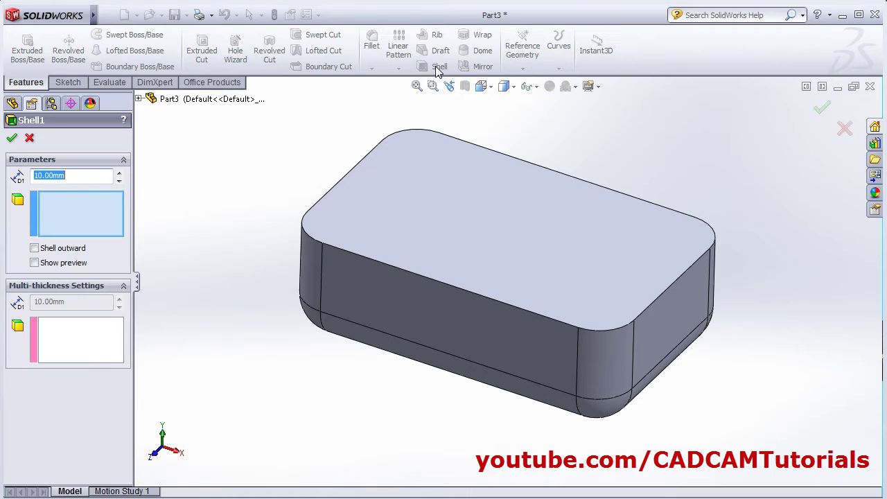
left_click(555, 249)
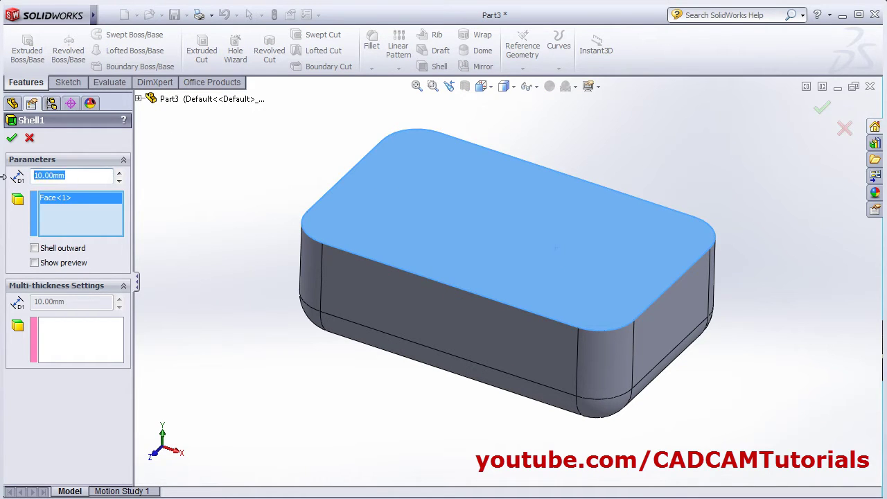
left_click(12, 140)
middle_click_drag(336, 336, 370, 340)
mouse_move(424, 223)
middle_mouse_down()
mouse_move(446, 215)
mouse_move(430, 220)
middle_mouse_up()
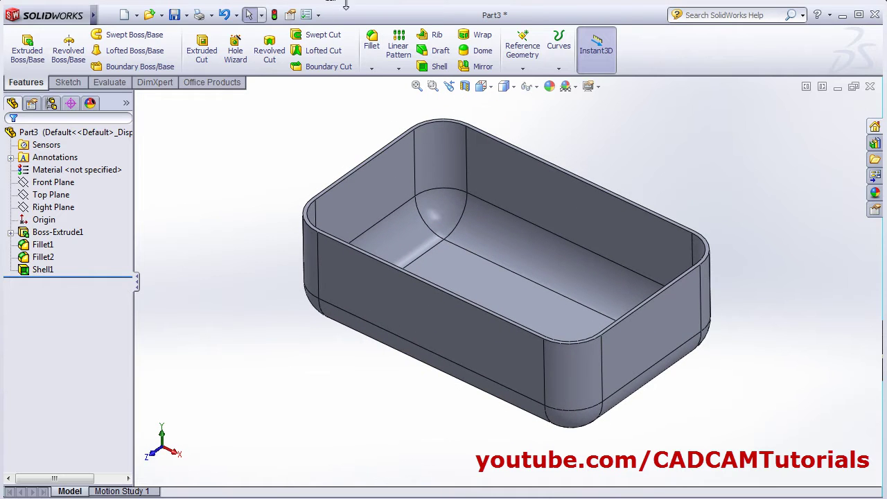
Start a rib sketch on the top rim face of the shelled box and view it face-on
left_click(437, 36)
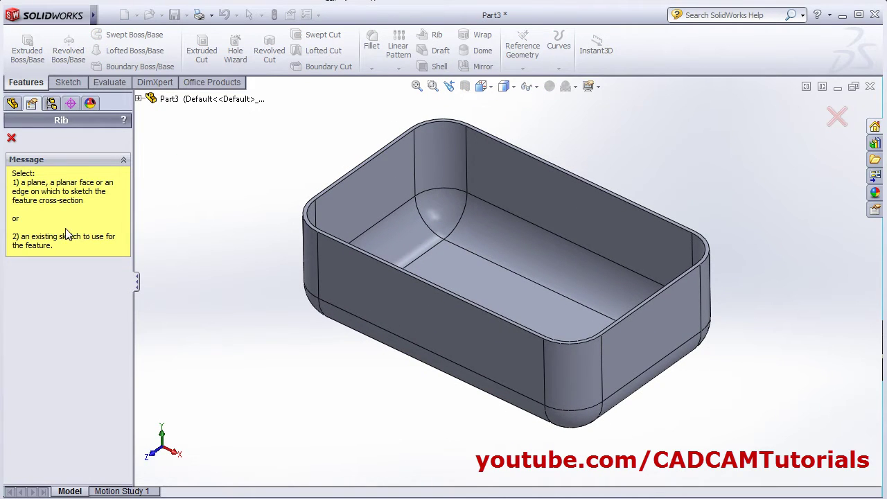
scroll(335, 166, "down", 3)
scroll(385, 197, "down", 1)
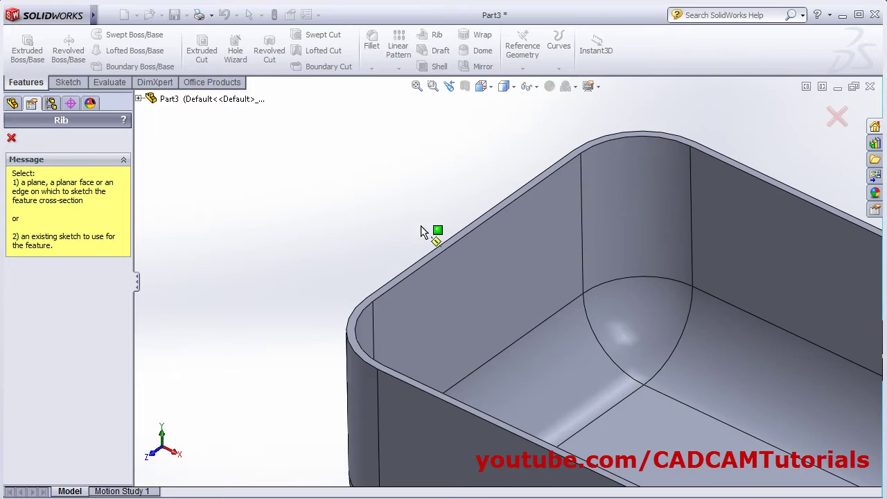
left_click(407, 278)
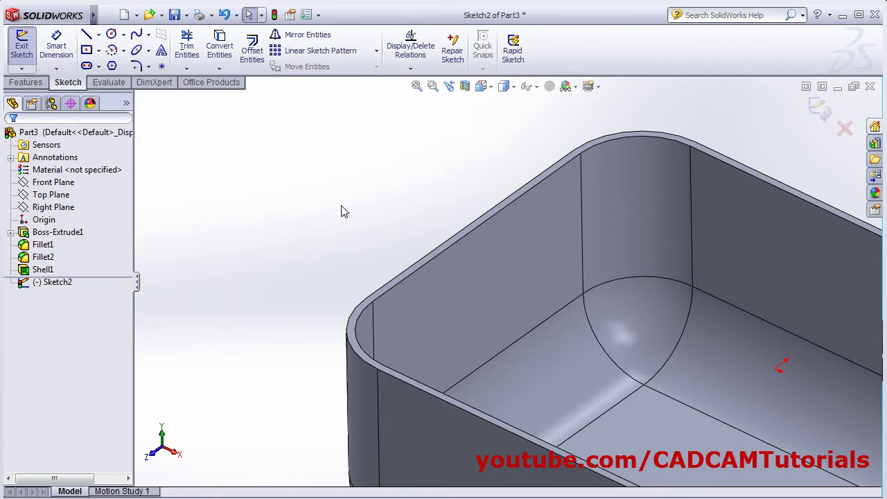
left_click(490, 87)
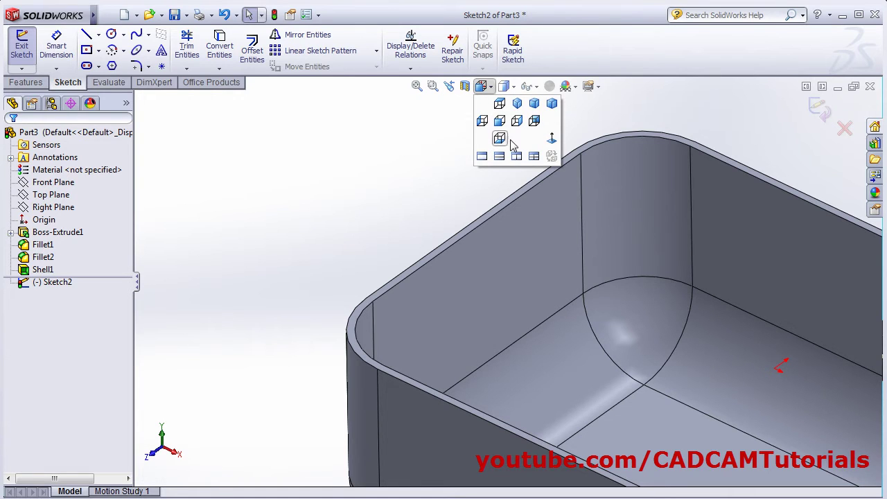
left_click(552, 141)
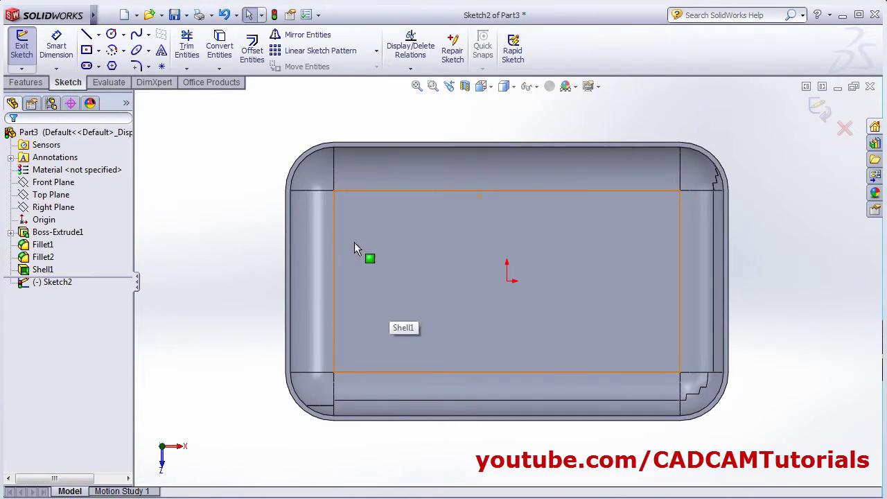
Sketch two separate horizontal lines inside the box, an upper one about 107 mm long and a slightly longer one below the origin
left_click(86, 36)
left_click_drag(369, 218, 626, 219)
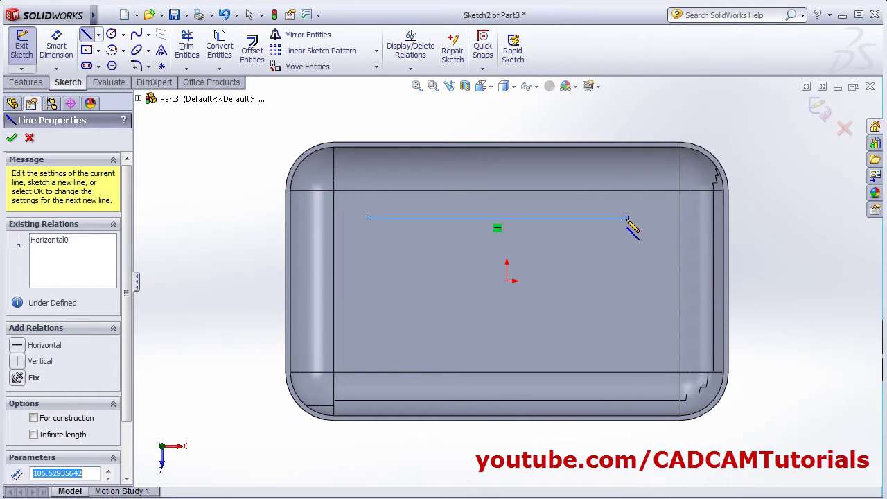
right_click(554, 283)
left_click(584, 141)
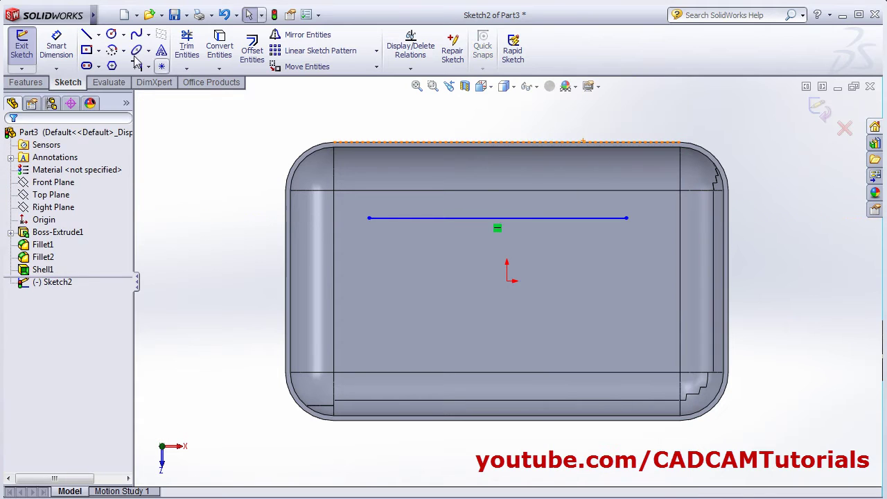
left_click(87, 36)
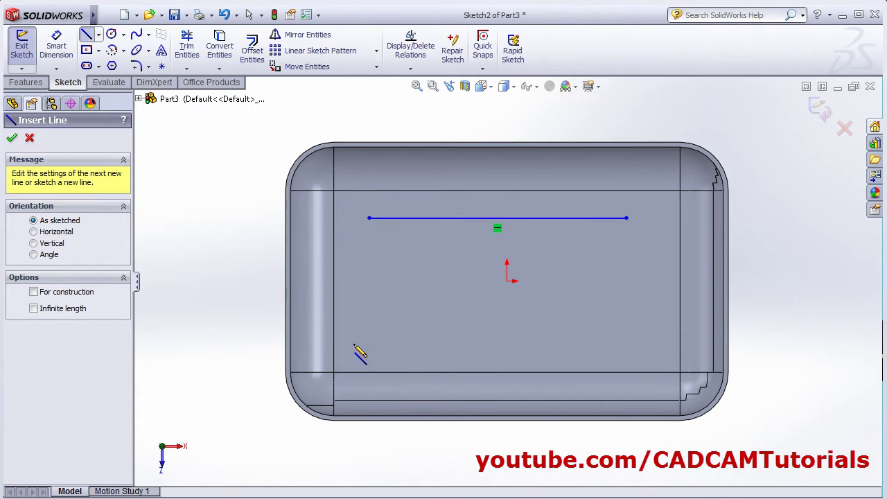
left_click_drag(346, 345, 640, 343)
right_click(626, 345)
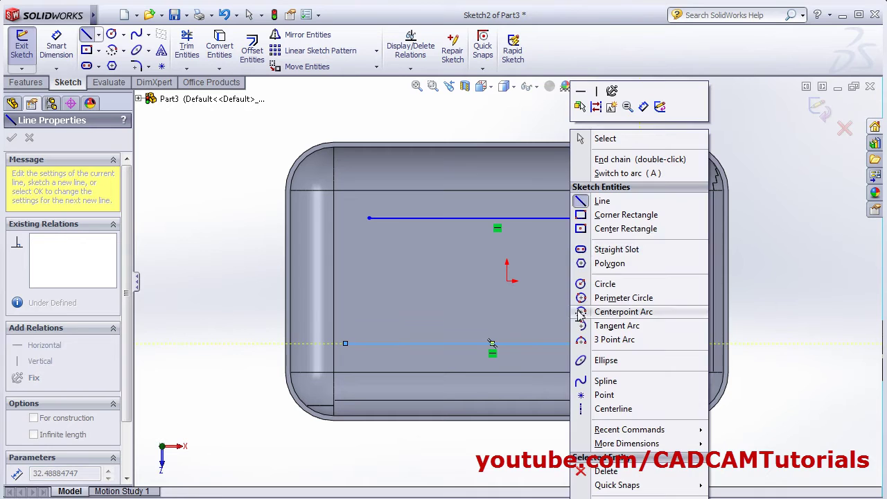
left_click(589, 138)
Sketch two separate short vertical lines between the horizontal lines, one on each side of the origin, without touching them
right_click(778, 248)
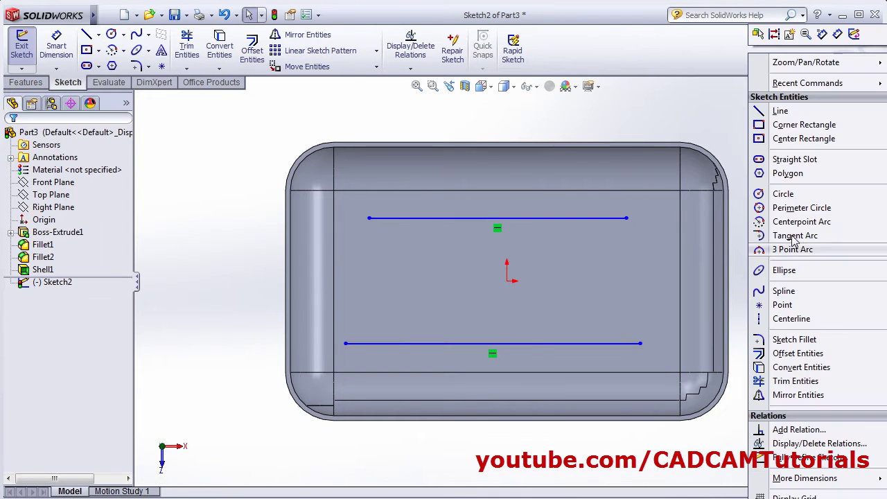
left_click(781, 110)
left_click(443, 244)
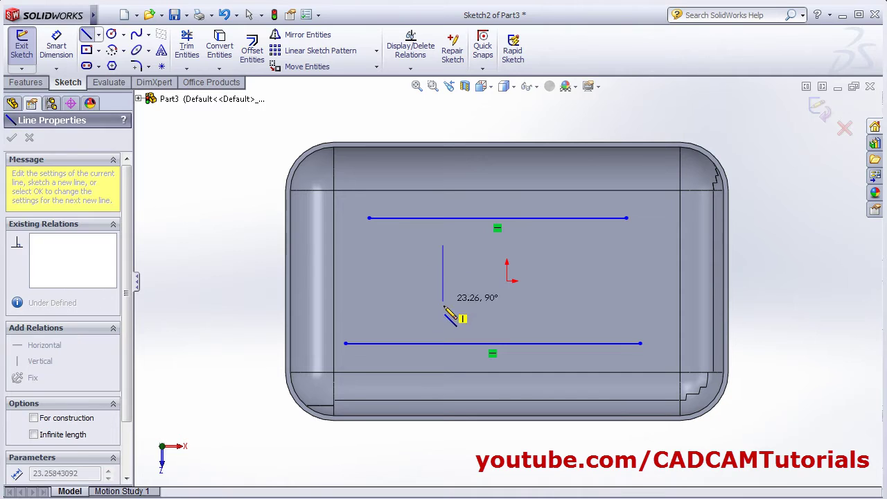
left_click(443, 310)
right_click(831, 248)
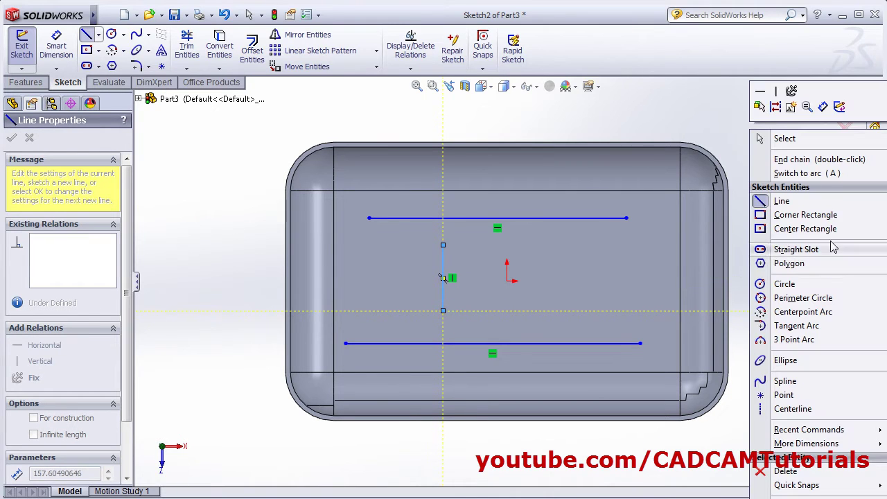
left_click(783, 141)
right_click(773, 227)
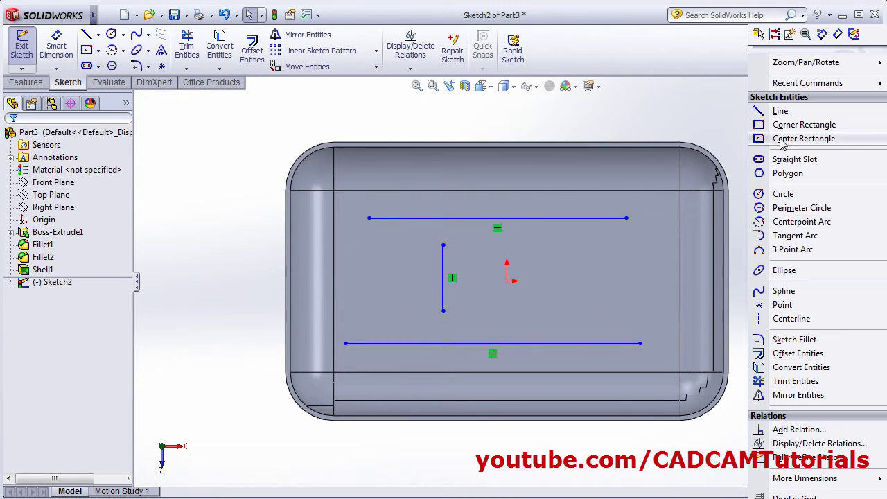
left_click(762, 111)
left_click(583, 252)
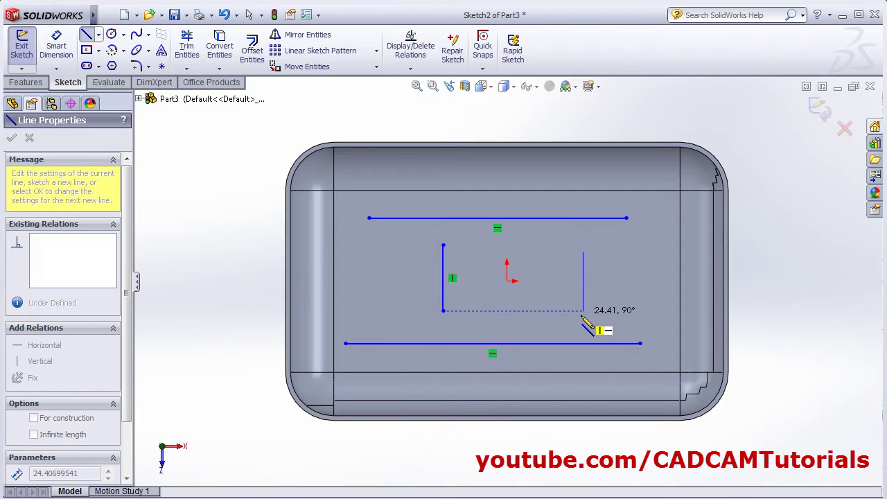
left_click(583, 320)
right_click(764, 293)
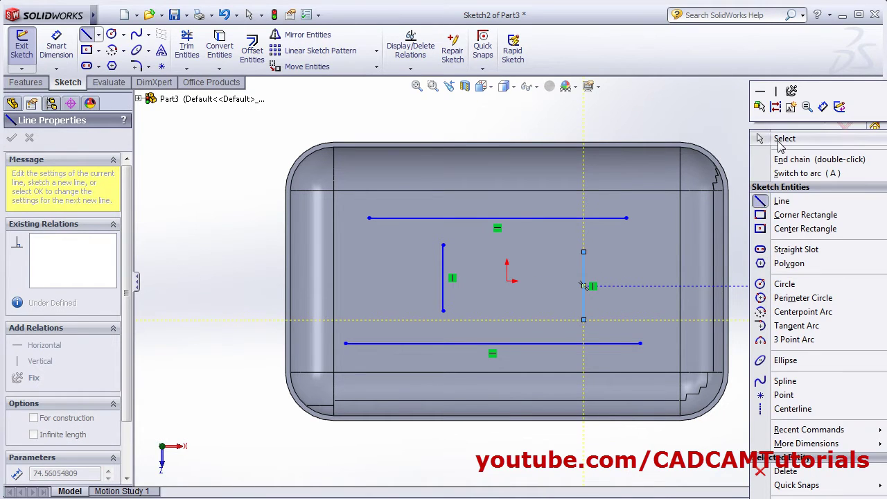
left_click(776, 140)
Add a vertical line about 17 mm long between the upper horizontal line and the box's back wall, and finish the sketch
right_click(766, 228)
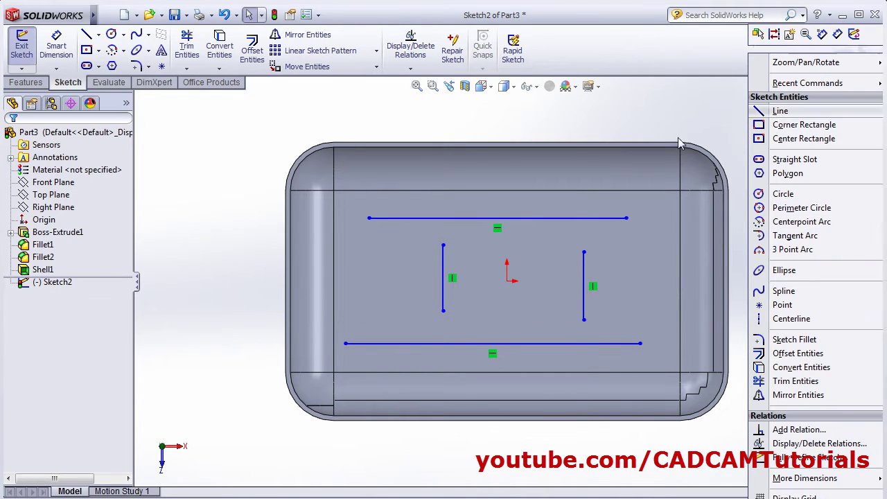
left_click(780, 111)
left_click(521, 206)
left_click(521, 165)
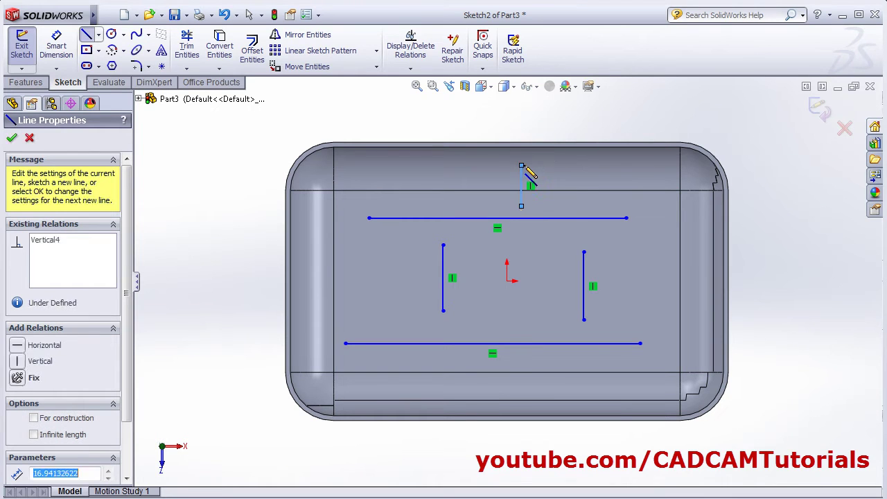
right_click(773, 258)
left_click(769, 139)
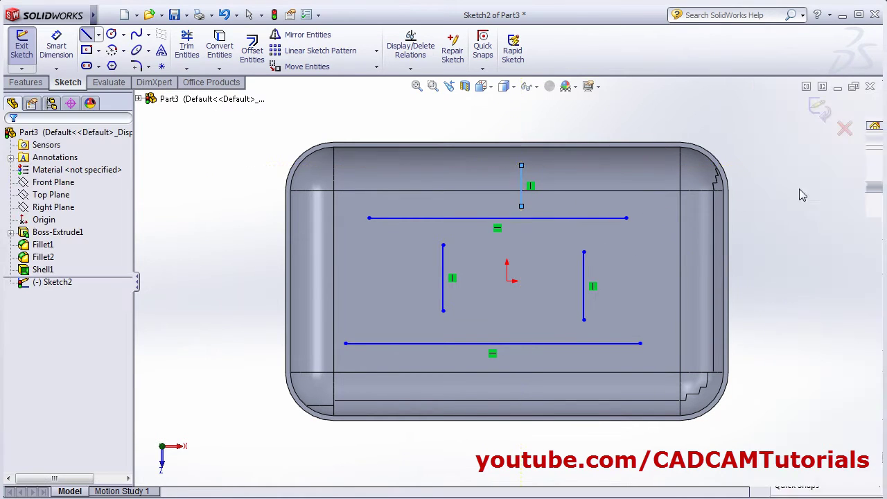
Examine the detailed preview of the 10 mm ribs, checking how the open lines extend to the walls and floor
middle_click_drag(588, 402, 739, 281)
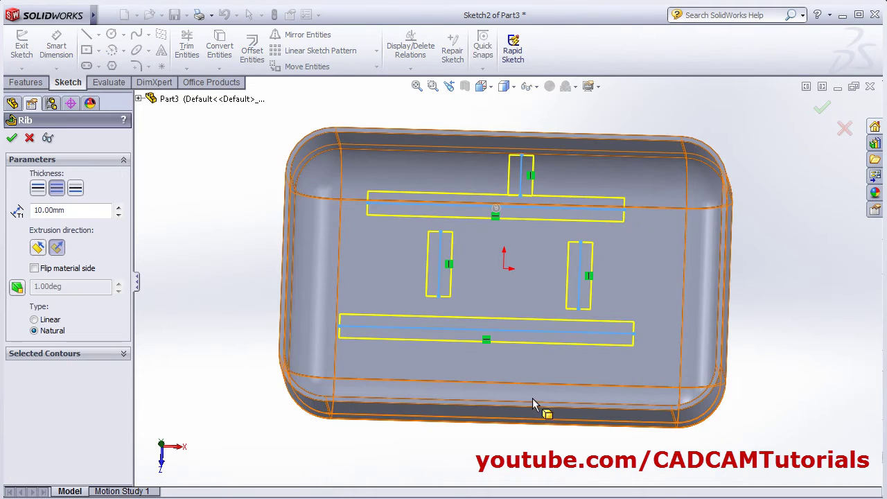
middle_click_drag(538, 410, 397, 326)
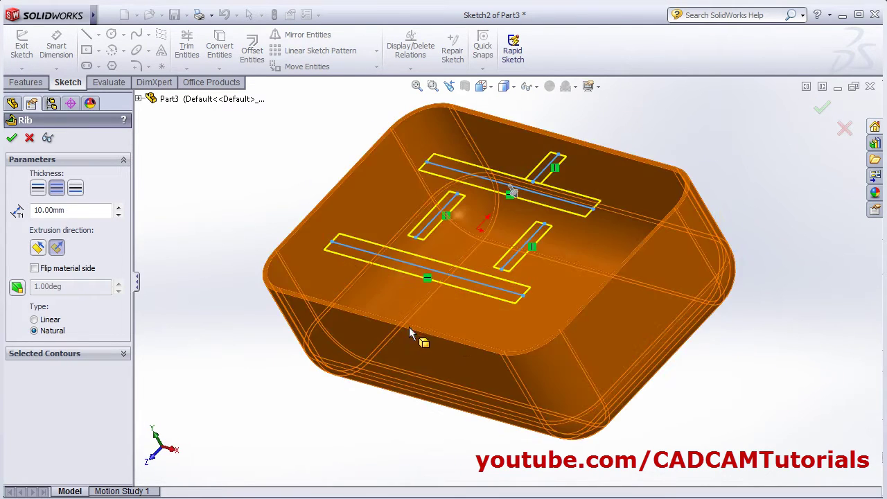
left_click(48, 138)
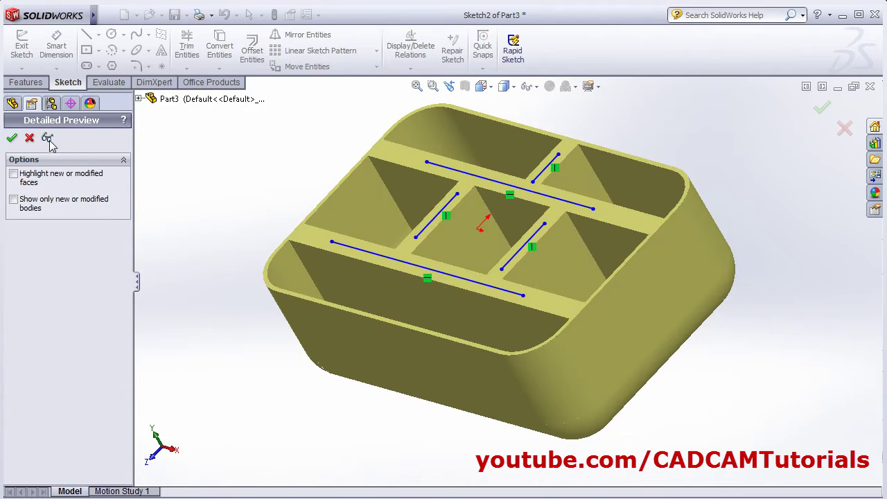
mouse_move(352, 320)
middle_mouse_down()
mouse_move(366, 370)
mouse_move(394, 394)
mouse_move(311, 270)
mouse_move(363, 245)
mouse_move(329, 222)
mouse_move(286, 212)
middle_mouse_up()
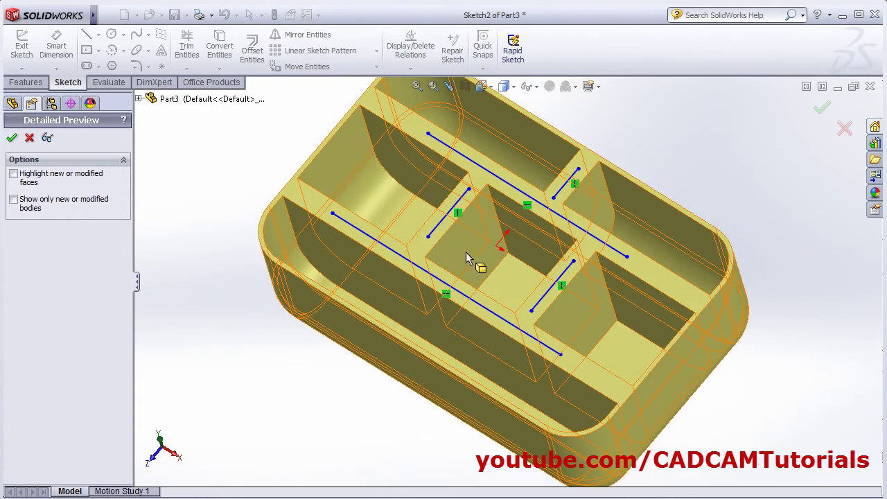
middle_click_drag(467, 258, 434, 304)
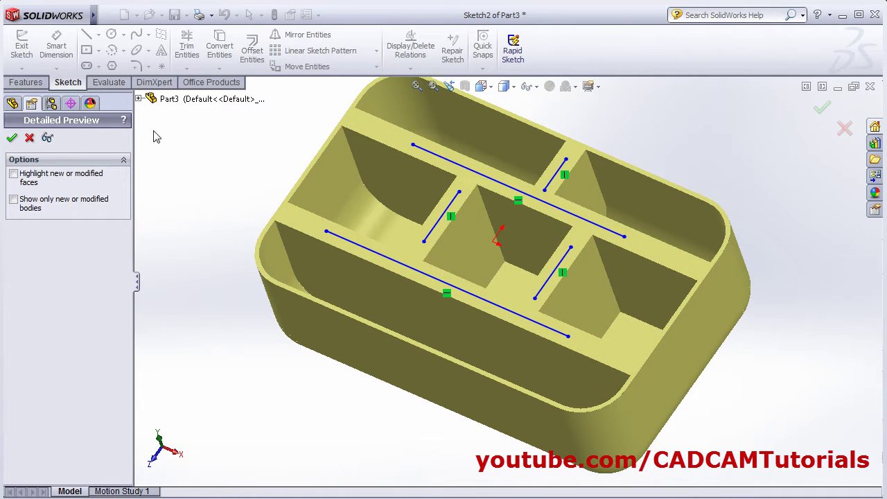
left_click(47, 137)
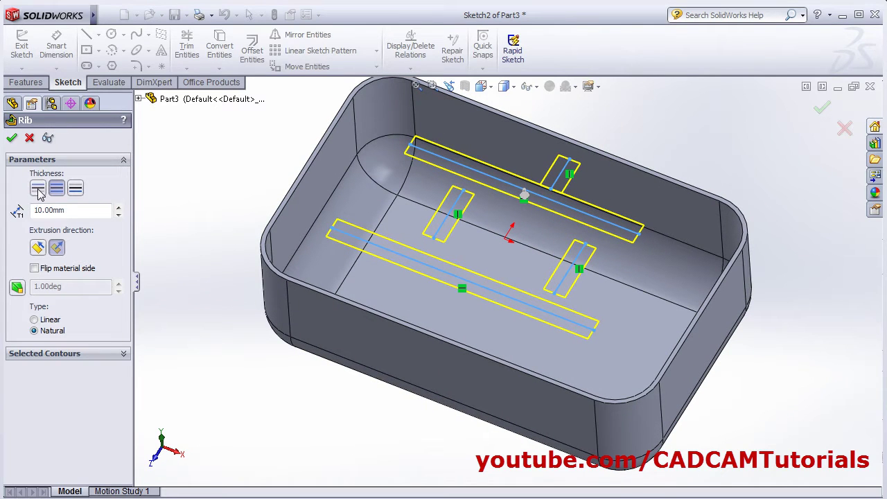
Try the first-side and second-side rib thickness options, and return to both sides
left_click(38, 191)
left_click(75, 189)
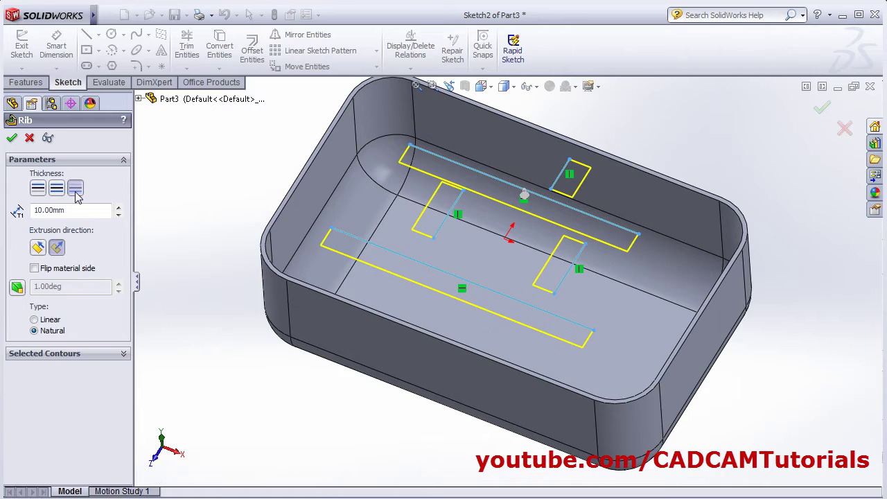
left_click(57, 188)
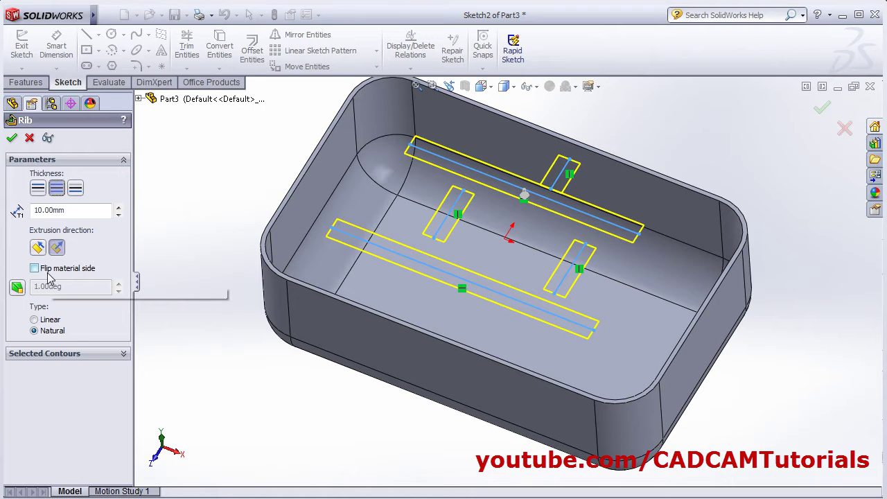
Create the 10 mm both-sides ribs normal to the sketch and examine the resulting compartments in isometric view
middle_click_drag(277, 267, 229, 261)
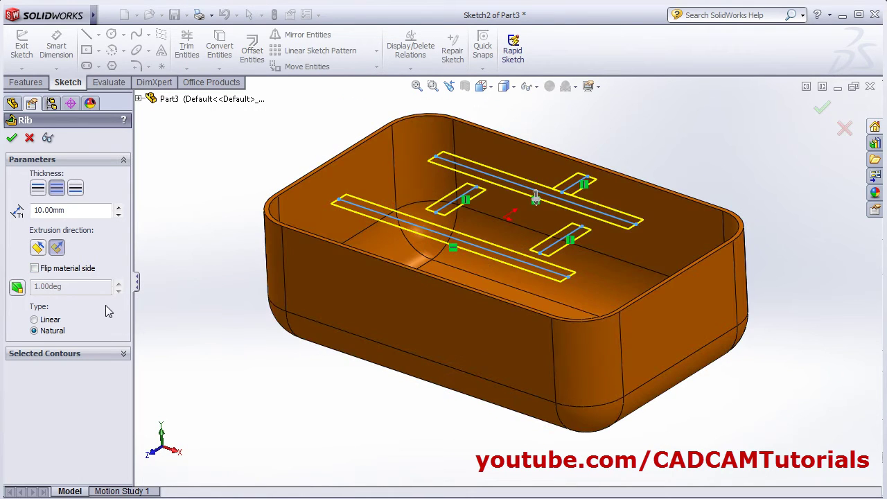
left_click(12, 138)
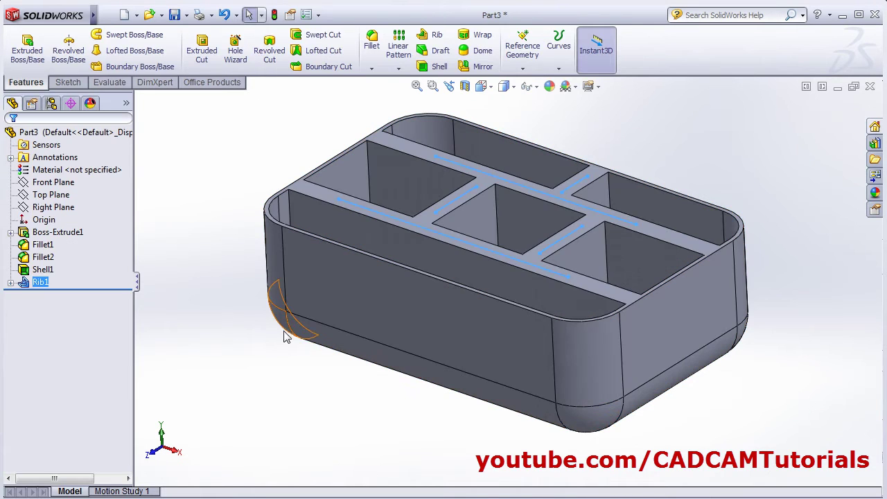
mouse_move(596, 273)
middle_mouse_down()
mouse_move(588, 341)
mouse_move(608, 341)
mouse_move(604, 286)
middle_mouse_up()
key("ctrl+7")
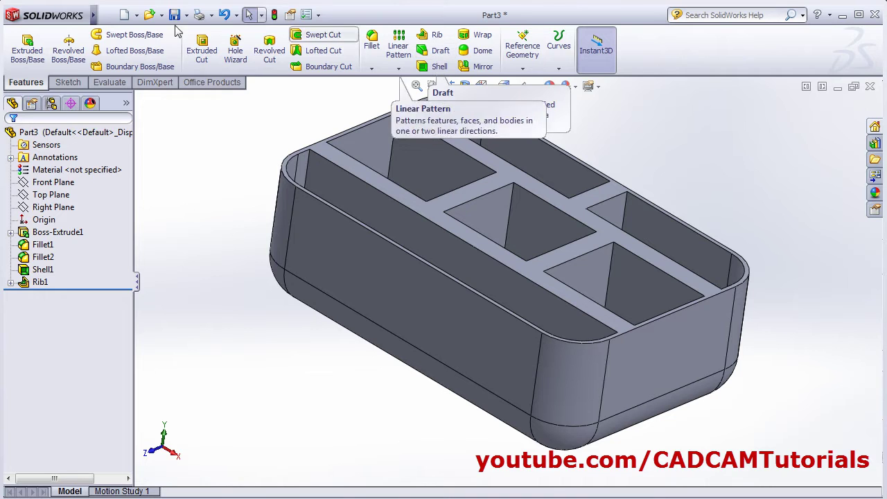
Switch to the open Part4 document and examine the rectangular box with its extrude and shell features
left_click(111, 16)
mouse_move(247, 14)
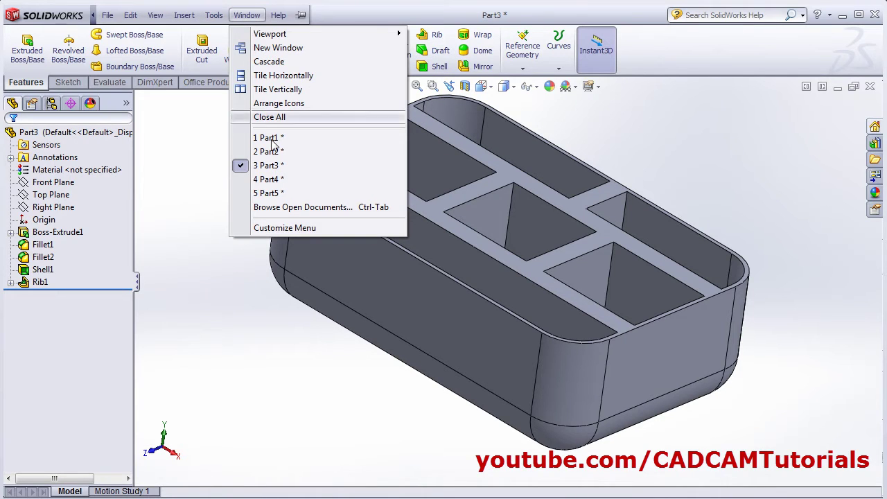
left_click(276, 177)
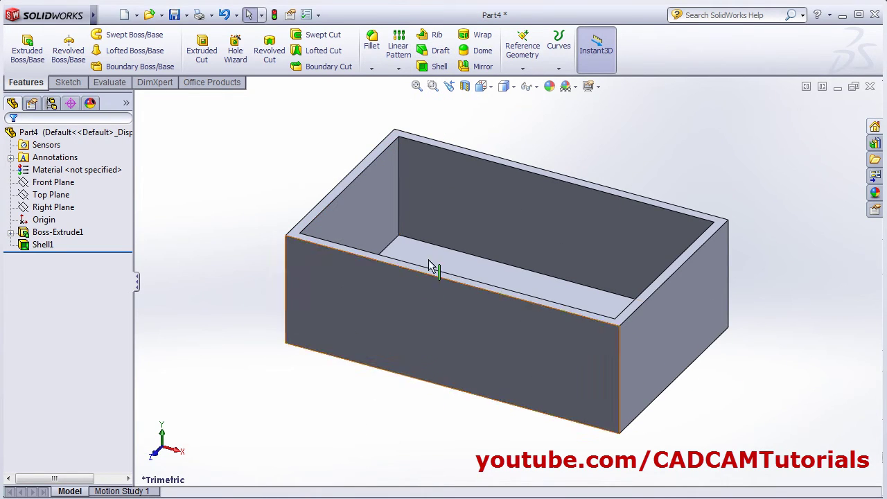
middle_click_drag(432, 263, 367, 317)
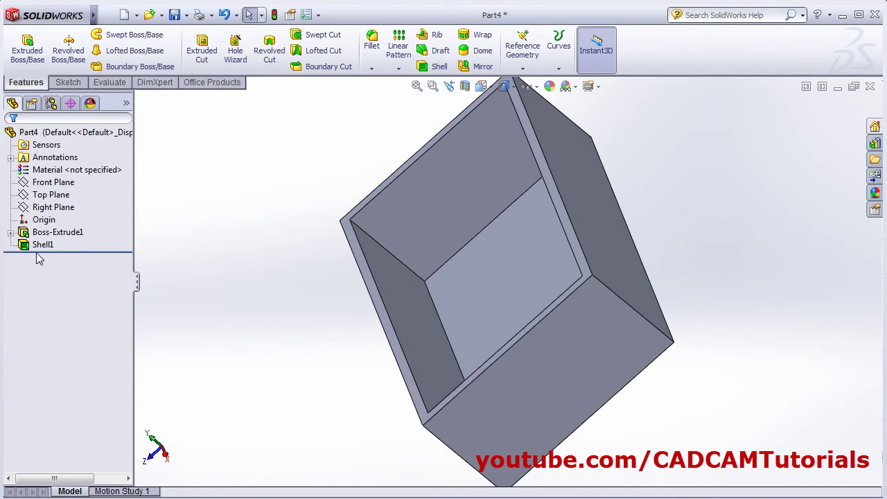
left_click(47, 233)
left_click(42, 245)
left_click(301, 345)
middle_click_drag(301, 344, 383, 324)
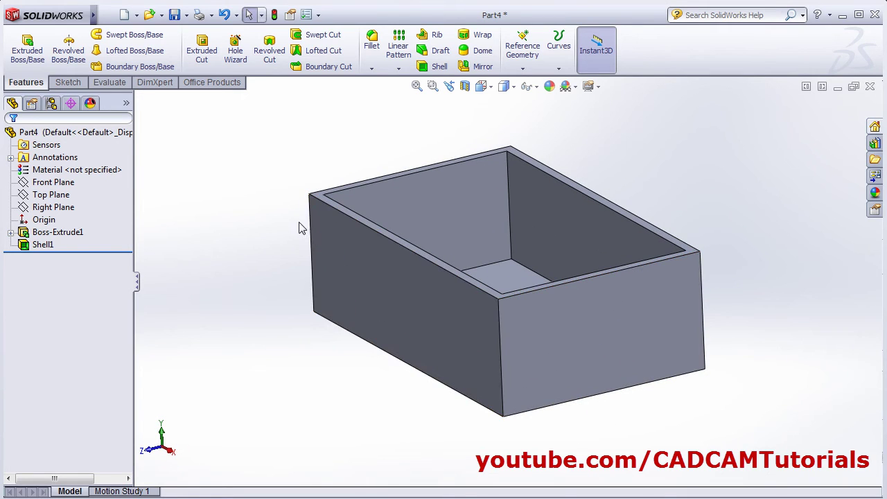
Set up a 5° neutral-plane draft of the box's long outer side face, using the top rim face as neutral plane
left_click(440, 52)
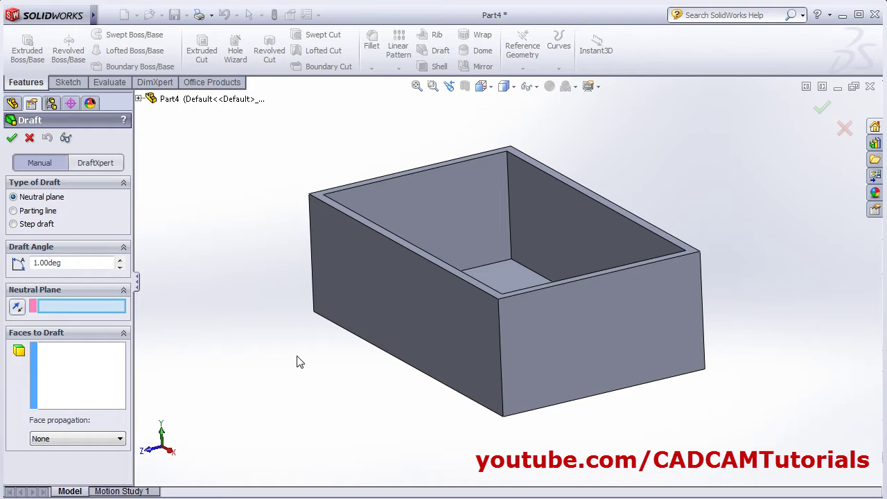
middle_click_drag(300, 362, 329, 377)
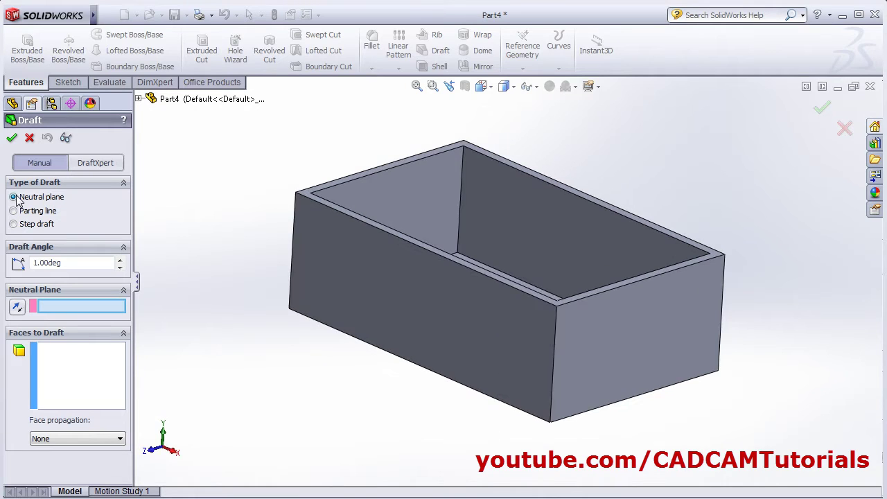
middle_click_drag(444, 400, 420, 397)
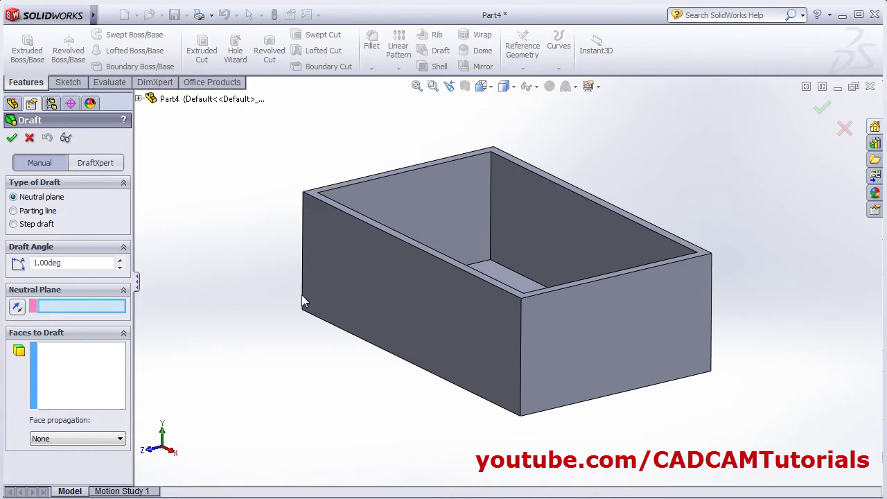
scroll(396, 251, "down", 3)
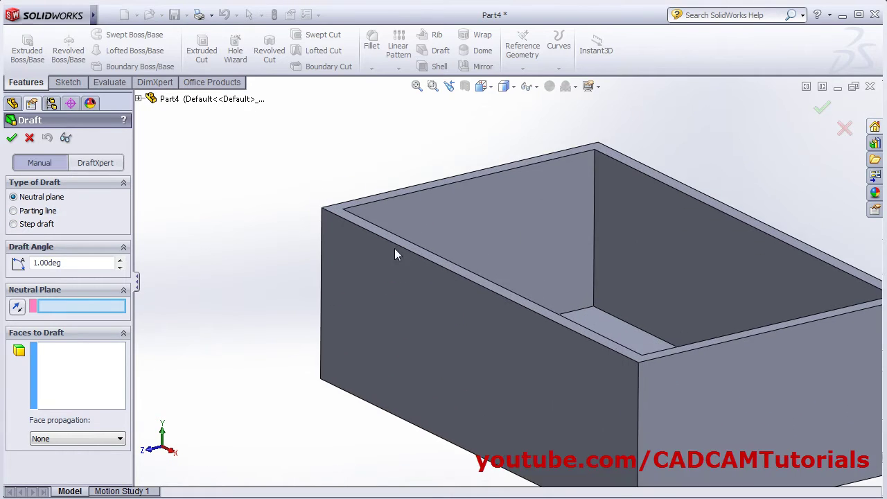
middle_click_drag(448, 281, 565, 282)
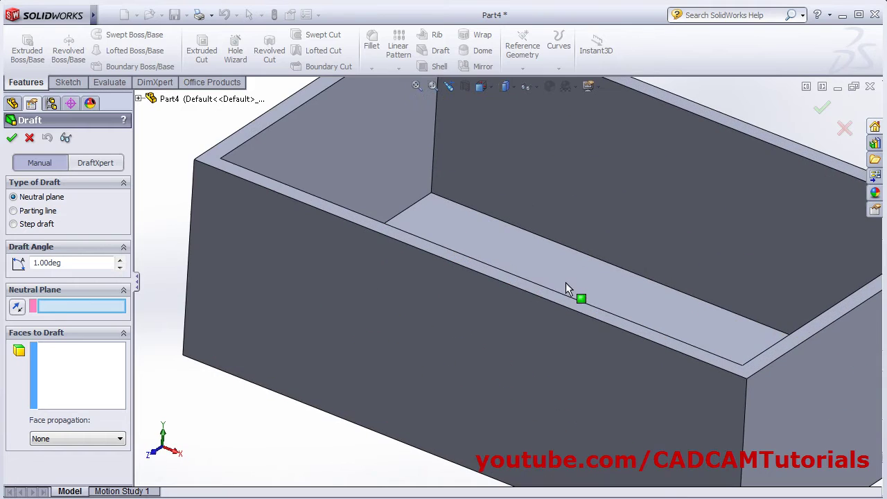
left_click(523, 280)
scroll(463, 307, "up", 3)
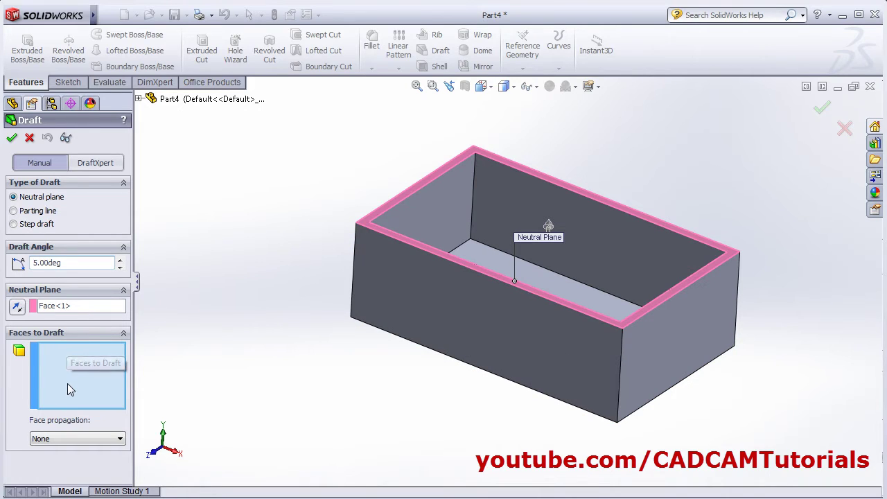
left_click(479, 321)
middle_click_drag(389, 392, 366, 366)
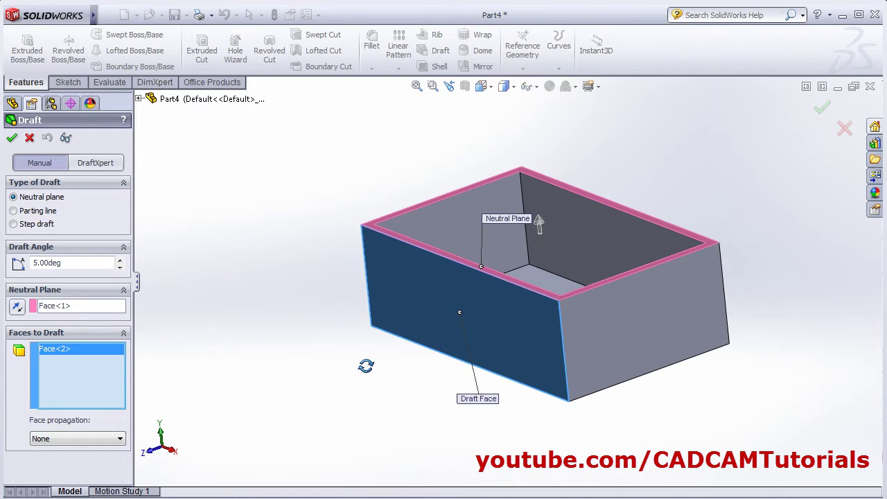
Examine the detailed preview of the drafted long outer side face from several angles
left_click(66, 138)
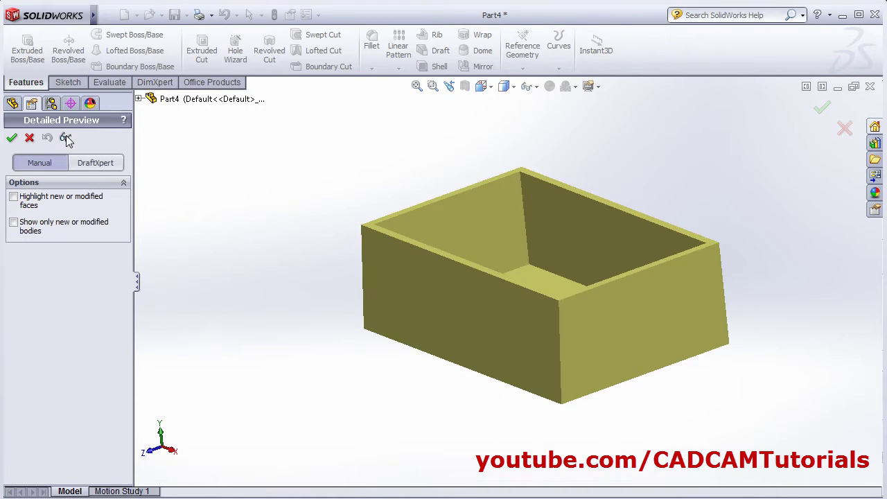
middle_click_drag(328, 367, 305, 311)
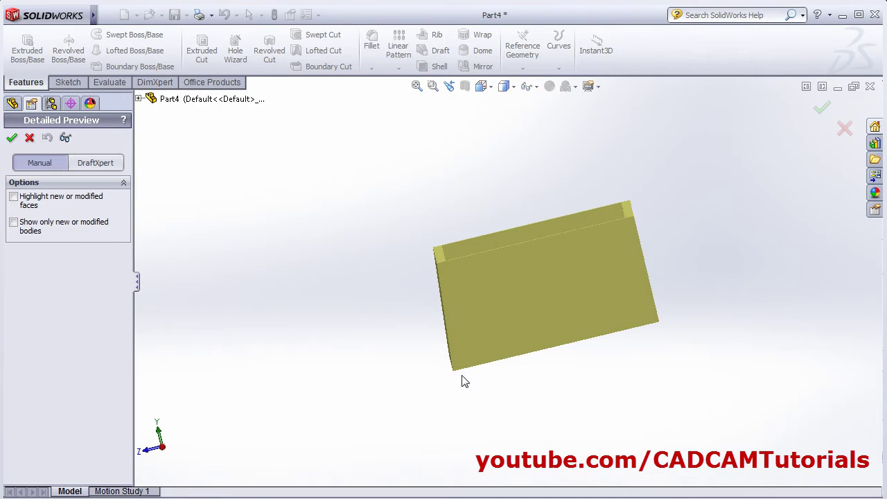
middle_click_drag(408, 370, 339, 329)
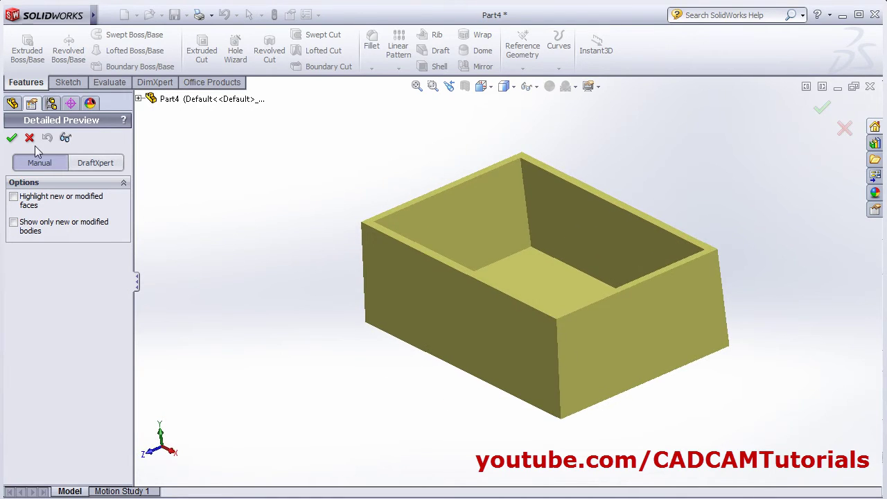
left_click(65, 137)
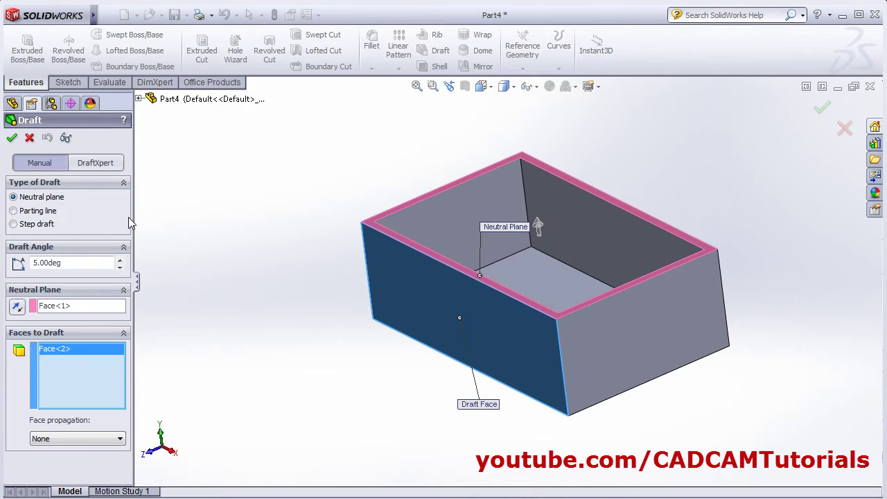
Set the draft's face propagation to All Faces
middle_click_drag(142, 360, 179, 373)
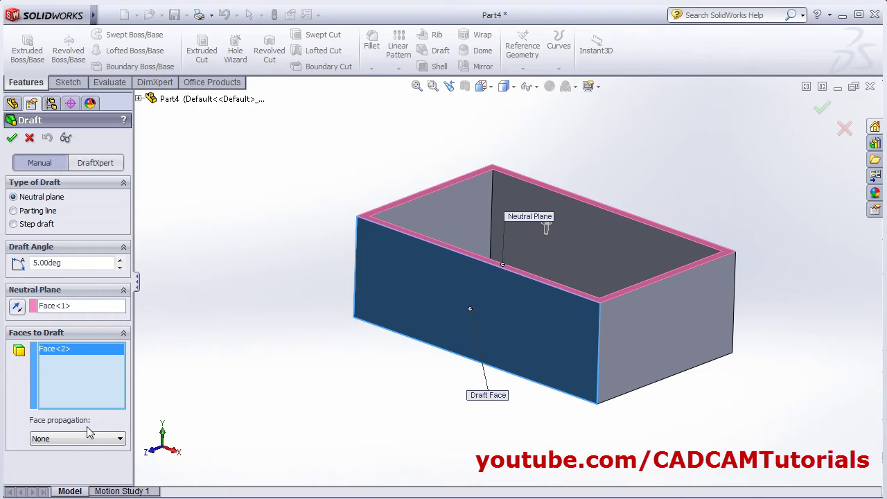
left_click(121, 439)
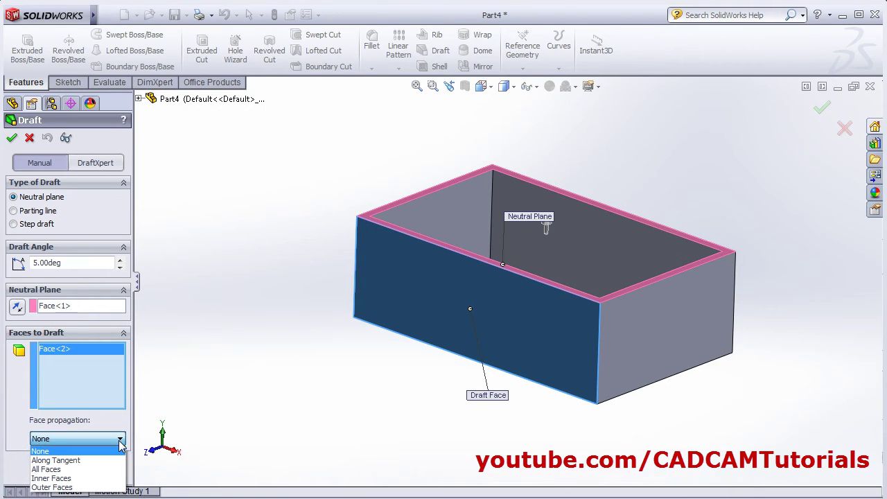
left_click(50, 472)
middle_click_drag(366, 372, 311, 408)
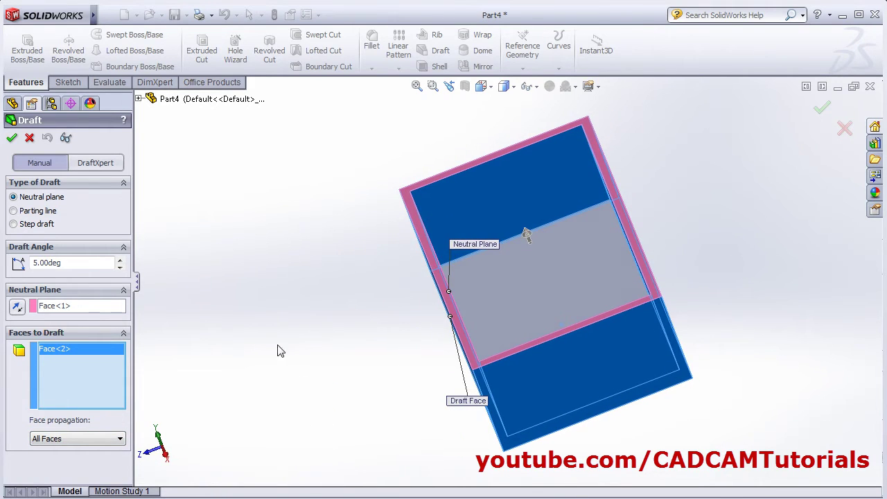
Examine the detailed preview of the all-faces draft in the top view
left_click(65, 137)
middle_click_drag(436, 277, 463, 370)
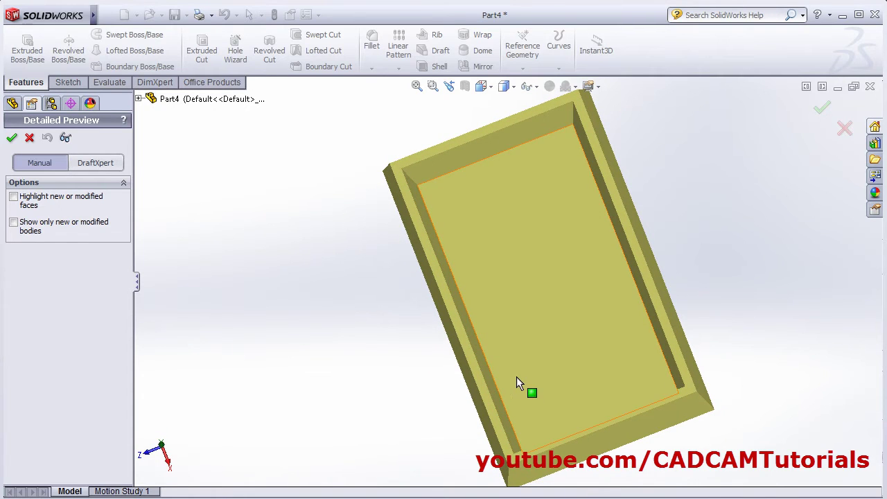
left_click(491, 87)
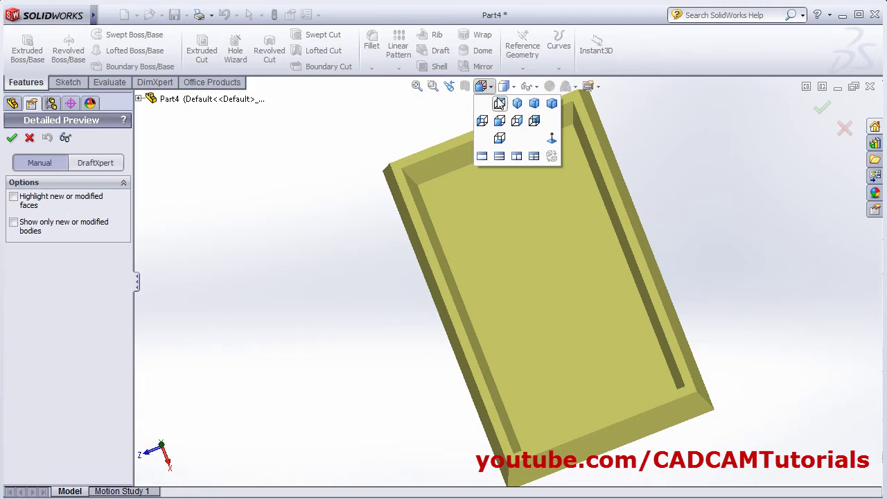
left_click(500, 105)
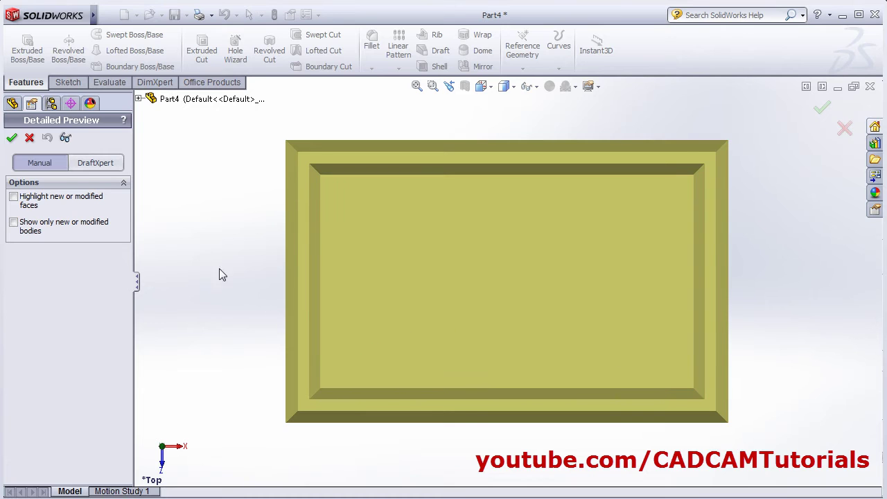
left_click(65, 138)
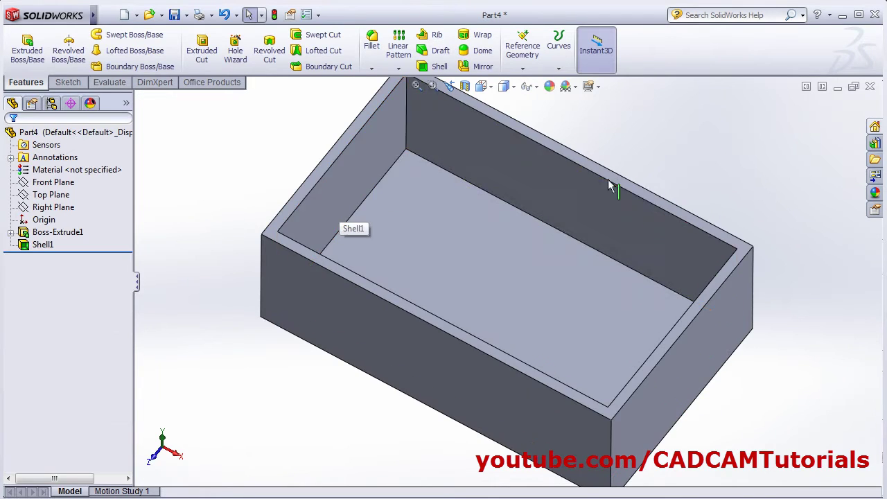
Set up a new draft with the top rim as neutral plane, selecting the short inner end face and Inner Faces propagation
left_click(370, 111)
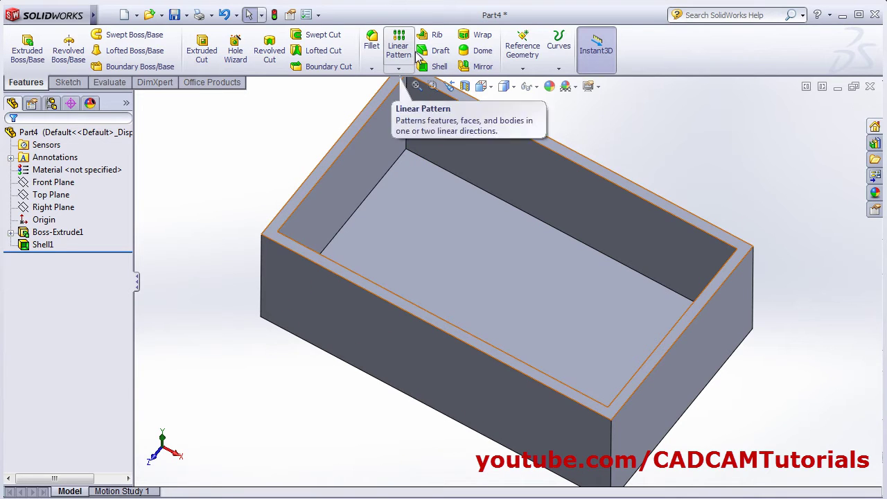
left_click(424, 52)
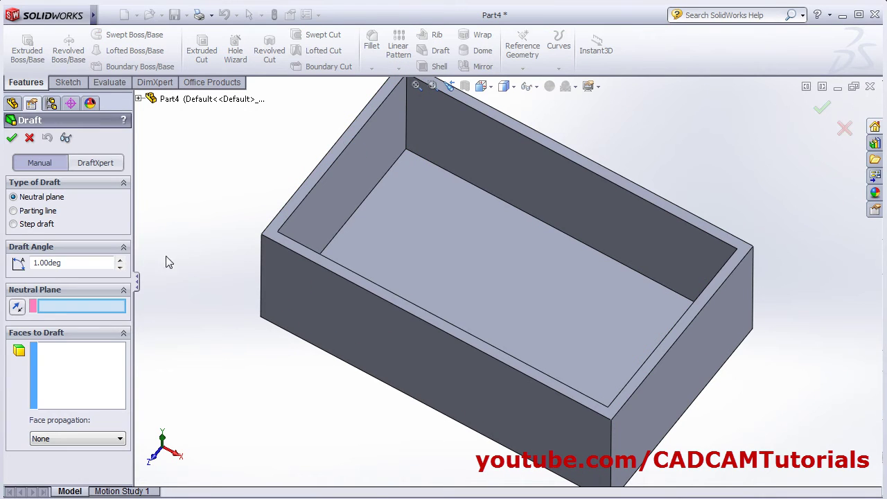
left_click(307, 252)
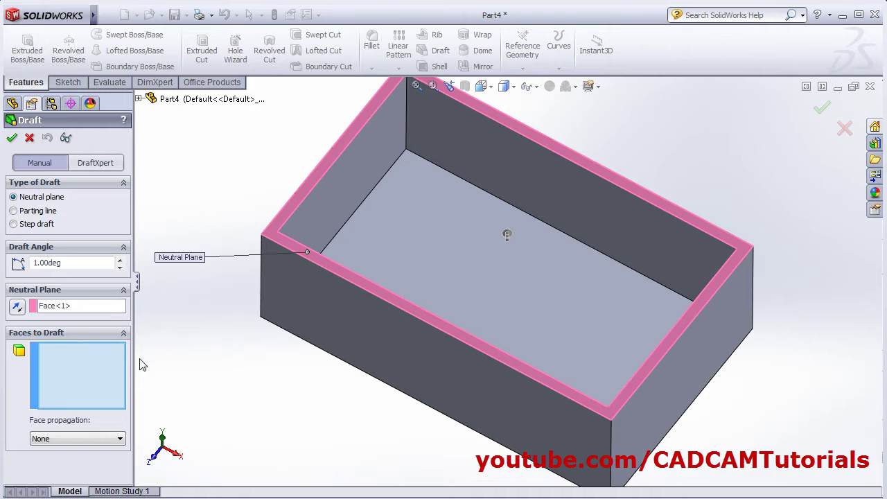
middle_click_drag(278, 388, 325, 326)
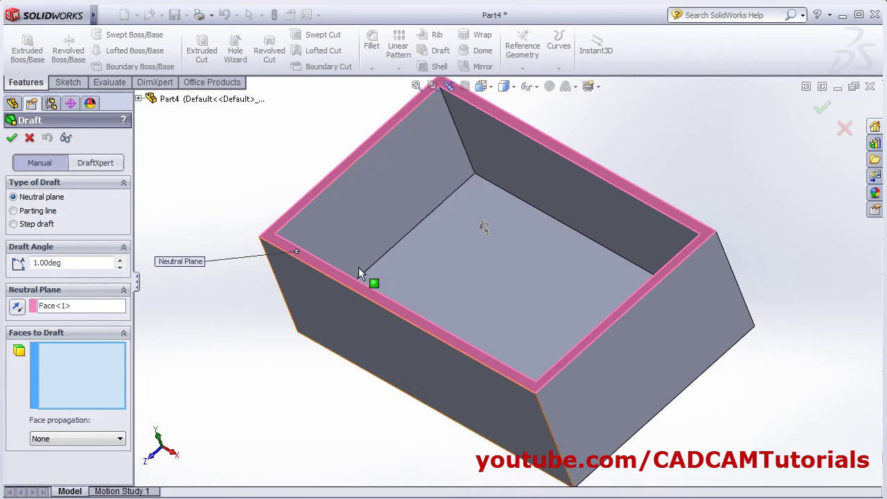
left_click(367, 195)
left_click(72, 440)
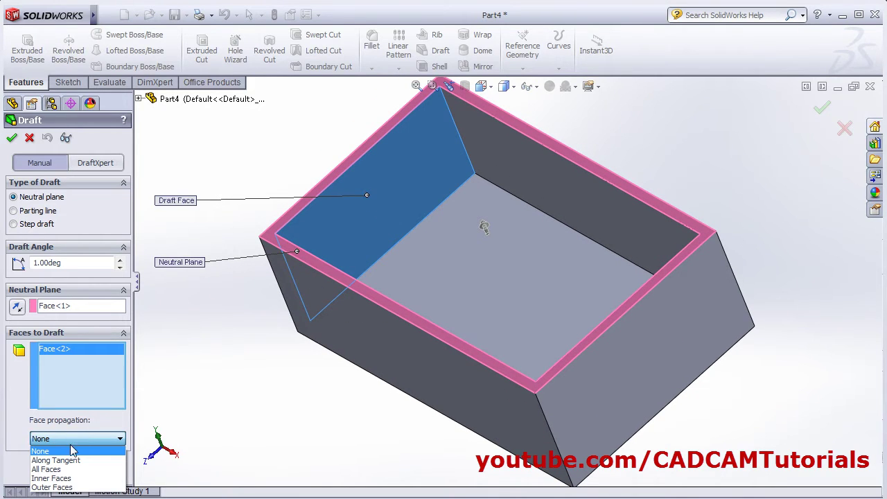
left_click(65, 480)
Examine the detailed preview of the inner-faces draft in the top view
middle_click_drag(212, 432, 348, 424)
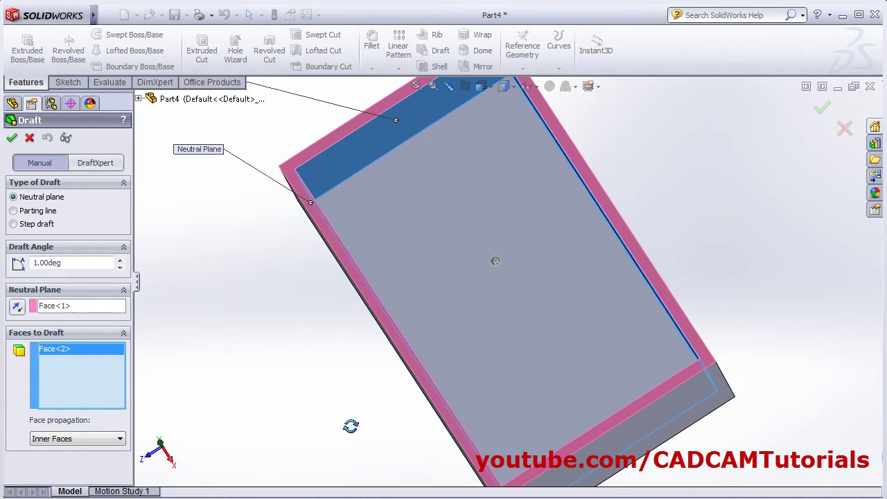
left_click(66, 137)
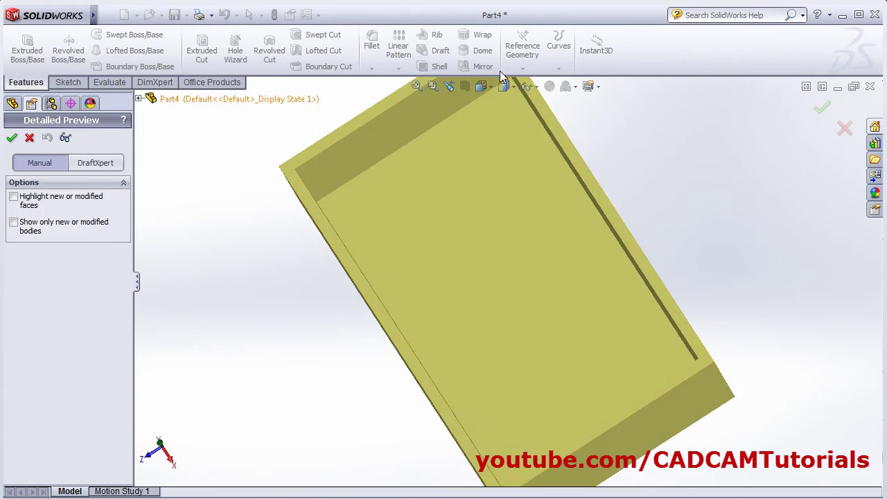
left_click(489, 87)
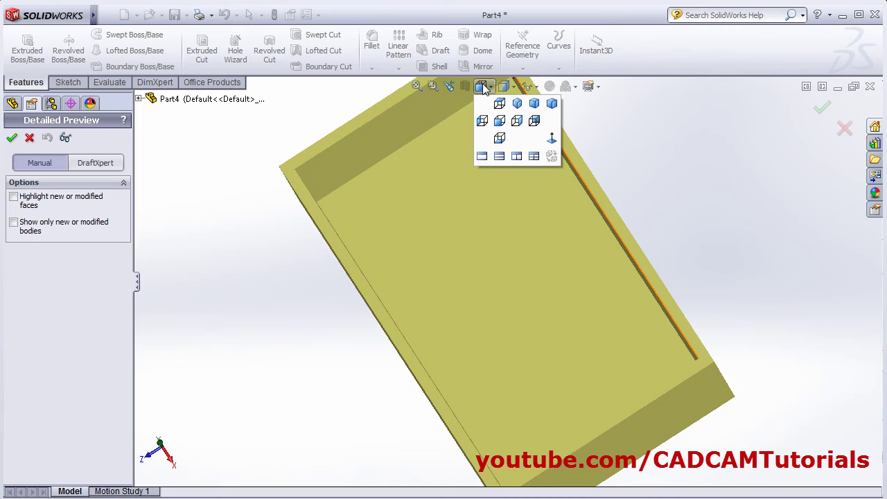
left_click(499, 103)
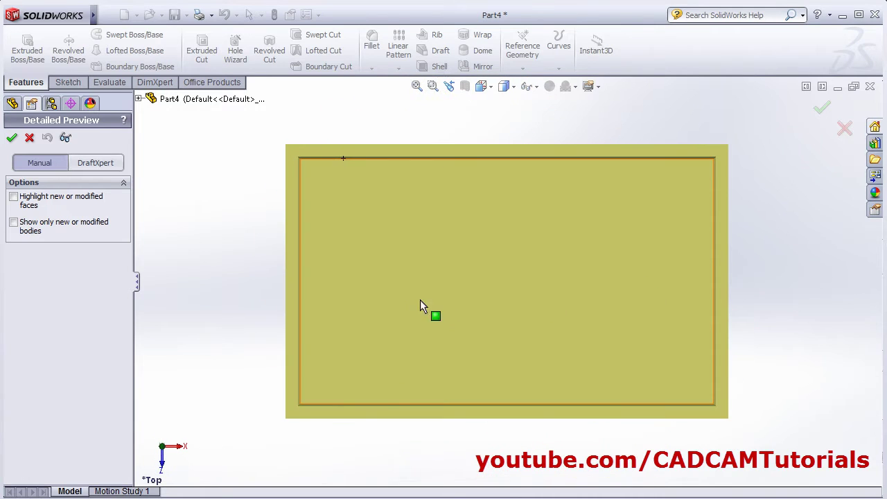
left_click(66, 137)
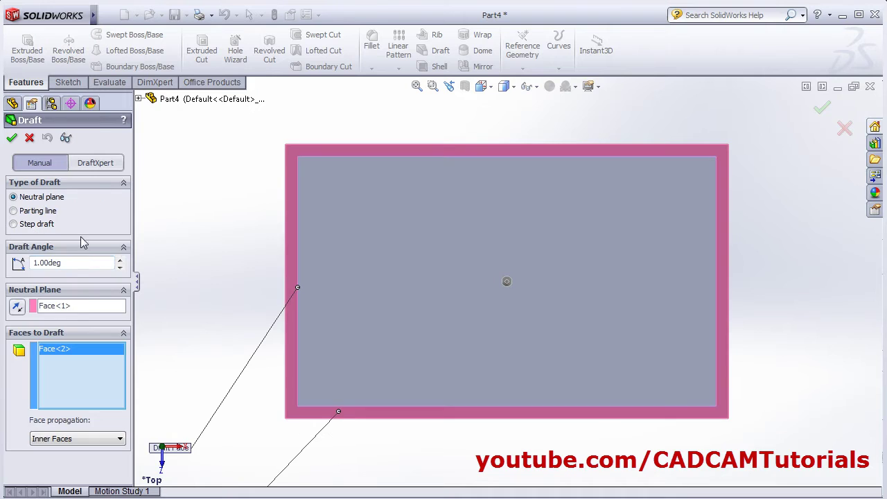
Set the draft angle to 10° and check the inner walls in the detailed preview
left_click_drag(73, 264, 19, 267)
type("10")
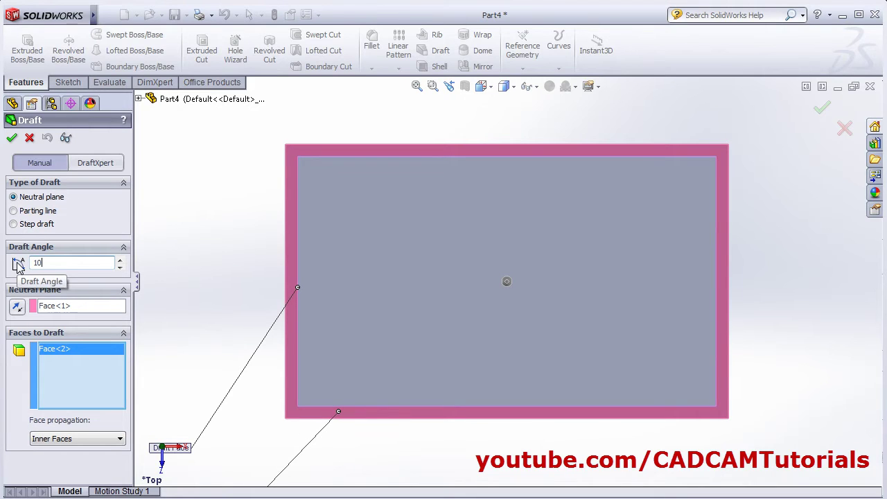
left_click(65, 137)
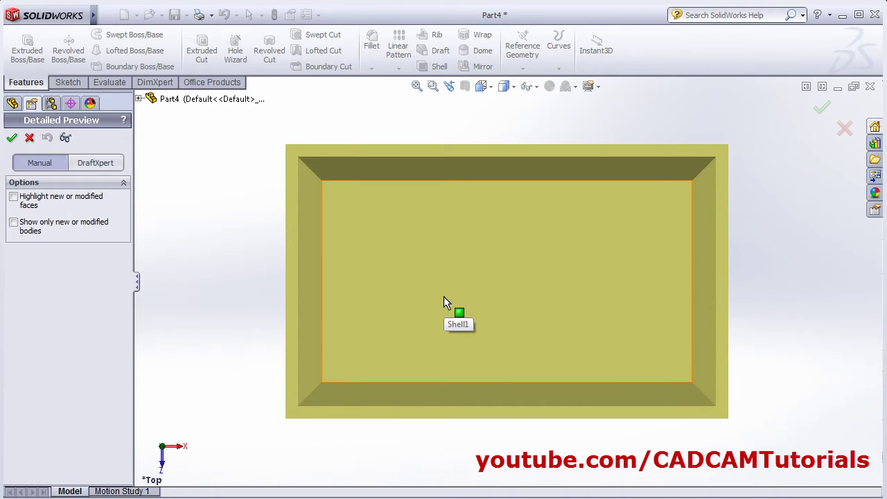
left_click(65, 137)
Change the draft's face propagation to Outer Faces and examine which walls it covers
middle_click_drag(222, 372, 54, 468)
left_click(85, 443)
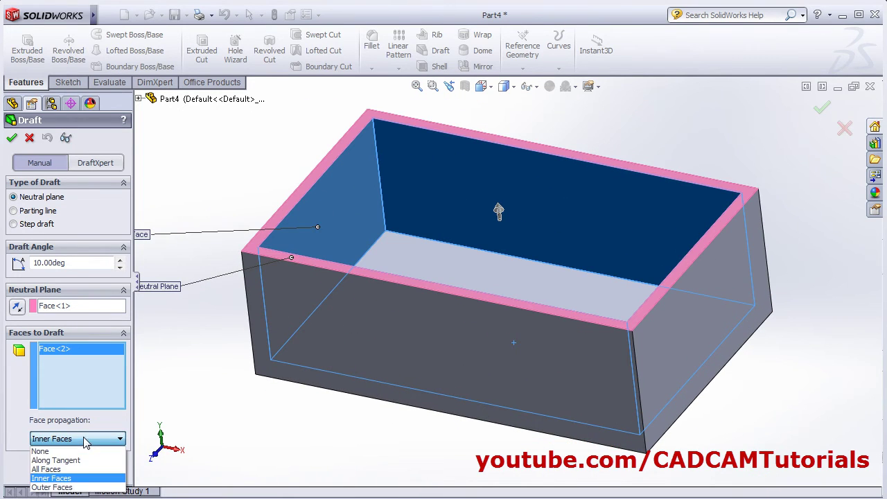
left_click(61, 489)
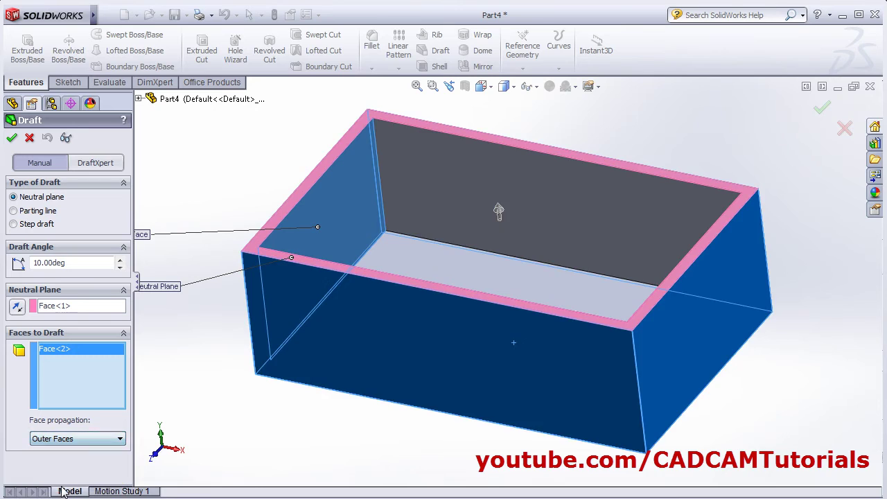
middle_click_drag(293, 420, 288, 440)
Set the draft's face propagation to All Faces and apply the 10° draft to the box
left_click(103, 444)
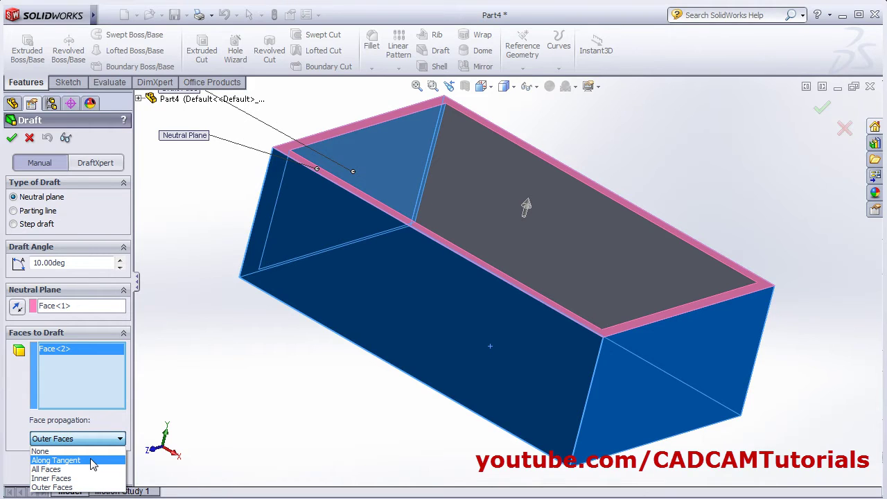
left_click(286, 443)
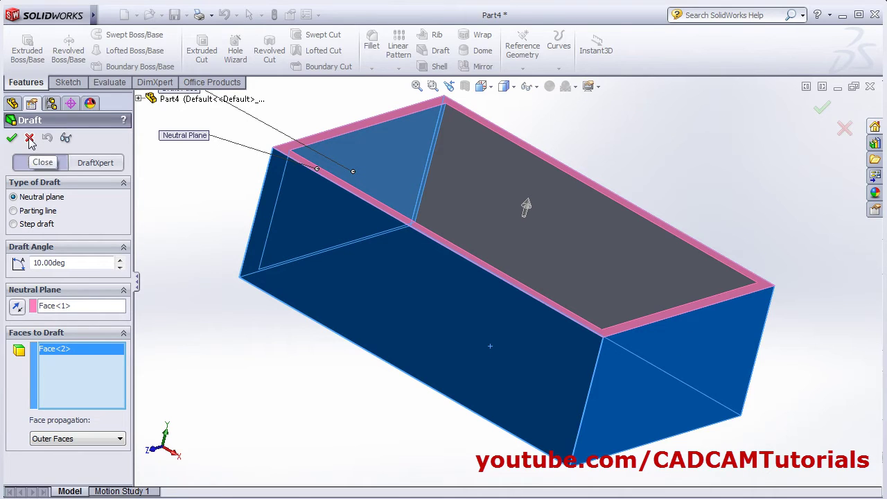
left_click(72, 440)
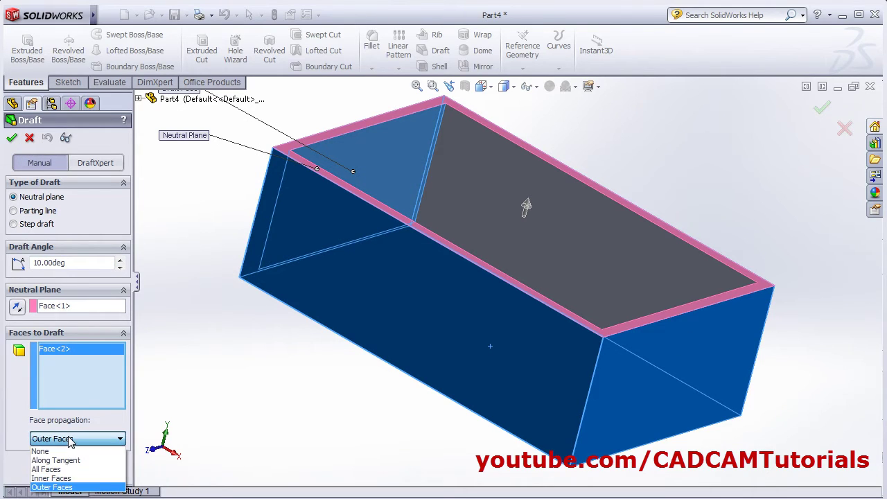
left_click(47, 470)
left_click(12, 137)
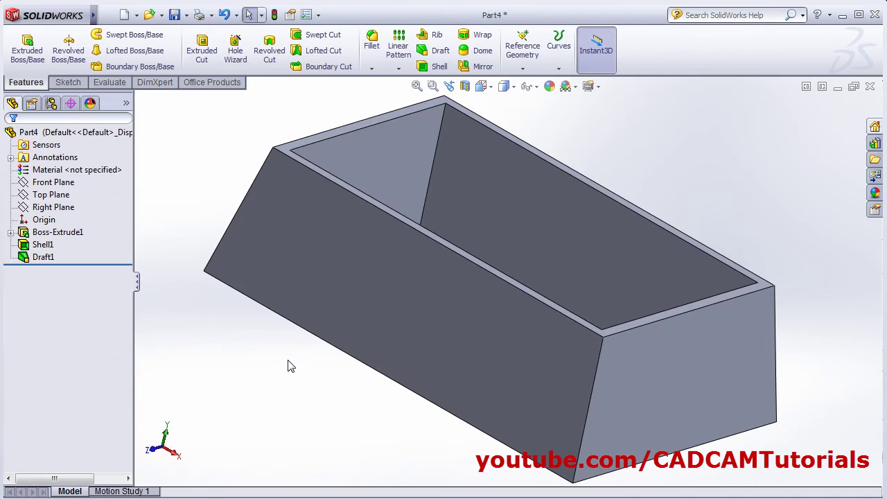
middle_click_drag(347, 194, 293, 224)
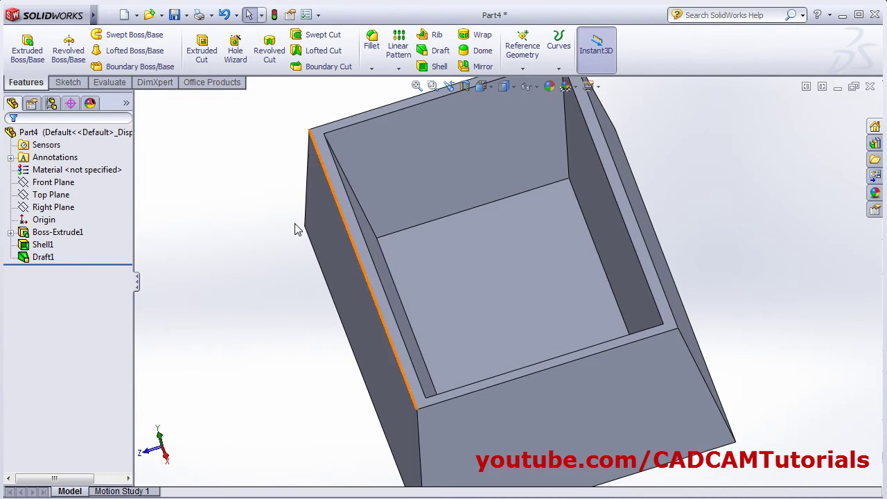
Switch to the open Part5 document
mouse_move(95, 21)
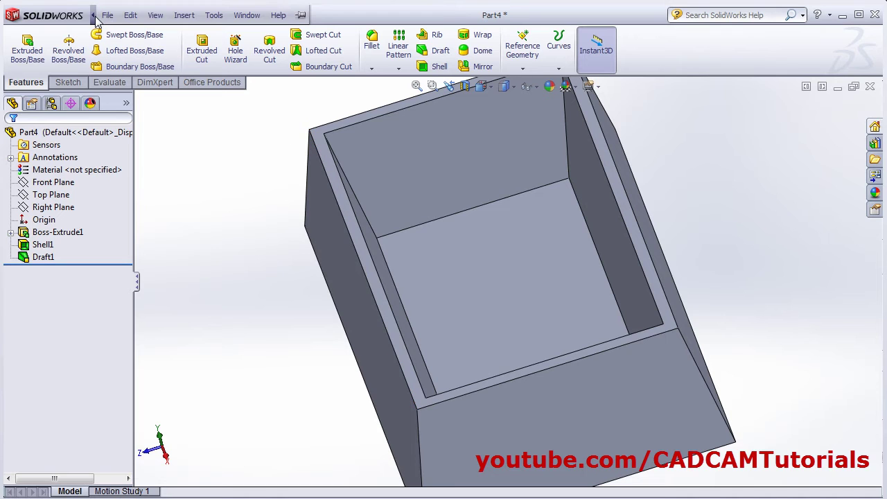
left_click(184, 15)
mouse_move(246, 15)
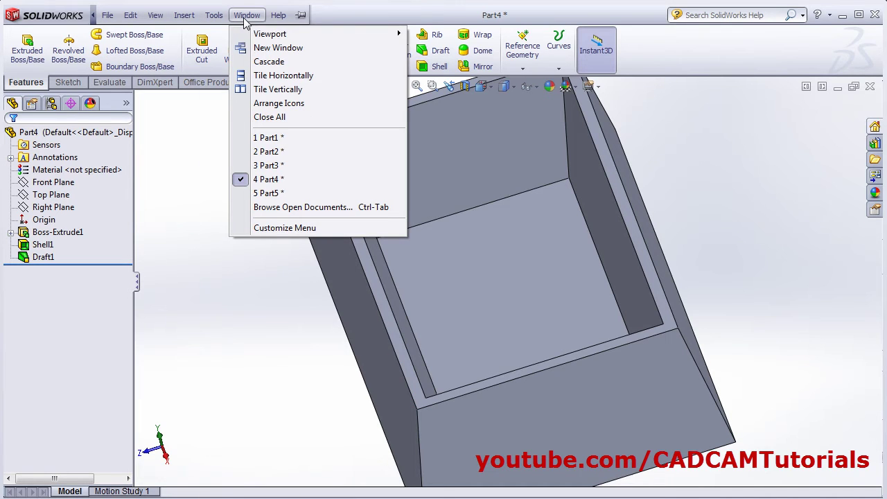
left_click(267, 193)
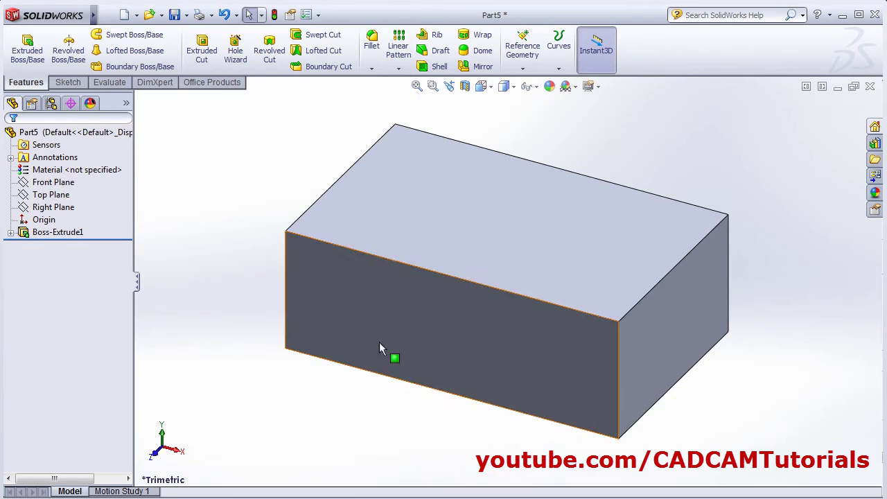
Round the block's front vertical corner edge with a 20 mm constant radius fillet
left_click(372, 41)
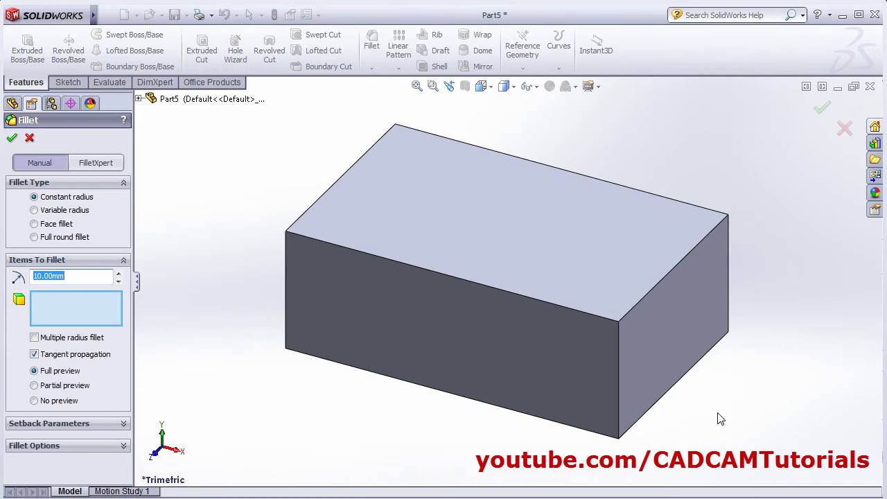
left_click(618, 386)
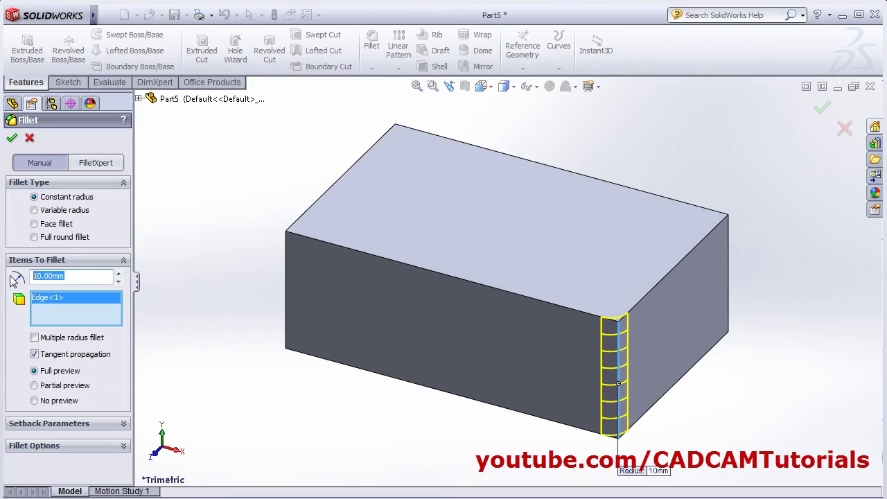
type("20")
key("Return")
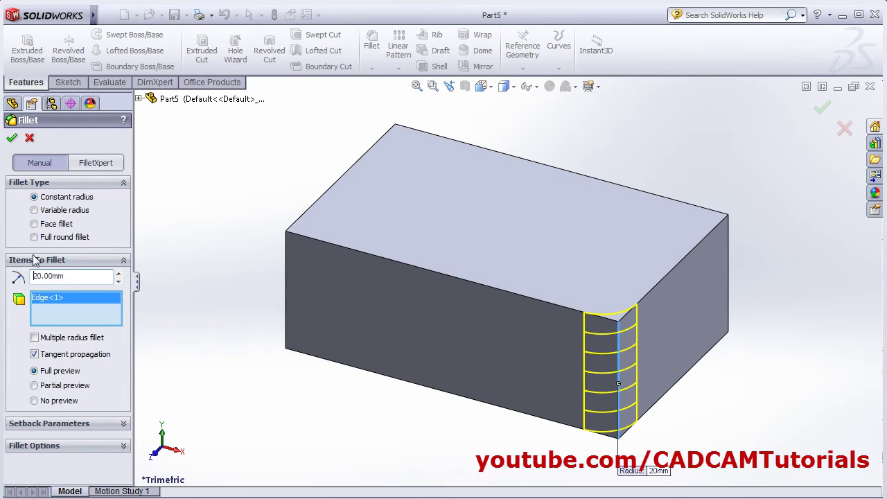
left_click(11, 138)
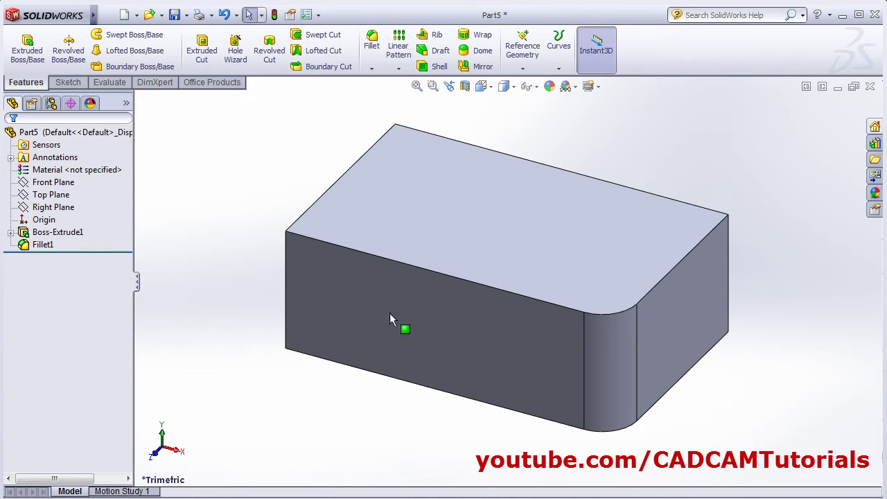
Draft the long front face by 10° with the top face as neutral plane and Along Tangent propagation
left_click(442, 53)
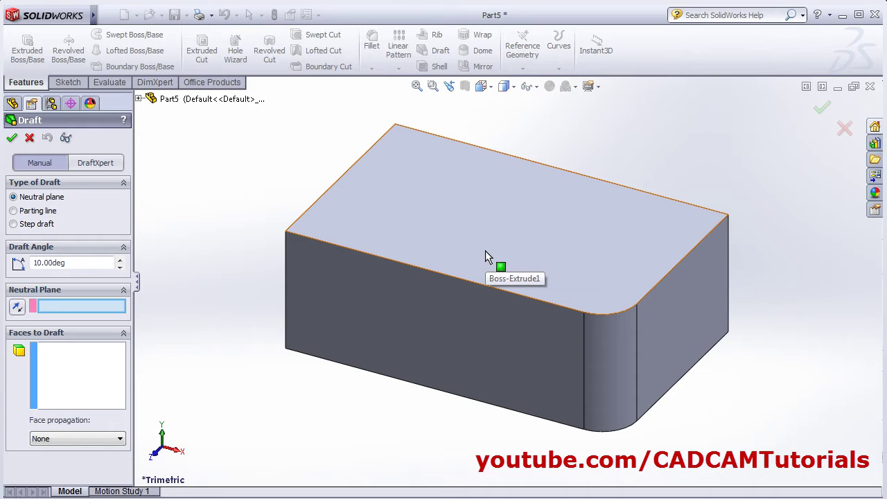
left_click(532, 261)
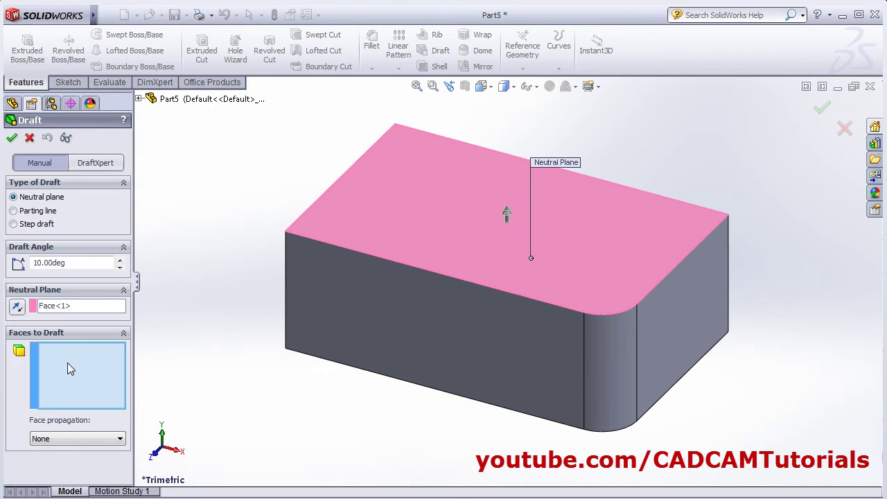
double_click(55, 263)
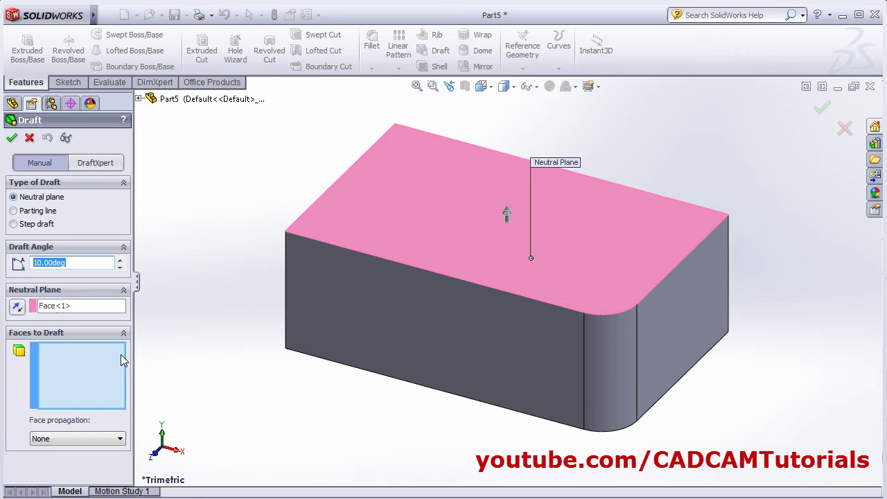
left_click(77, 382)
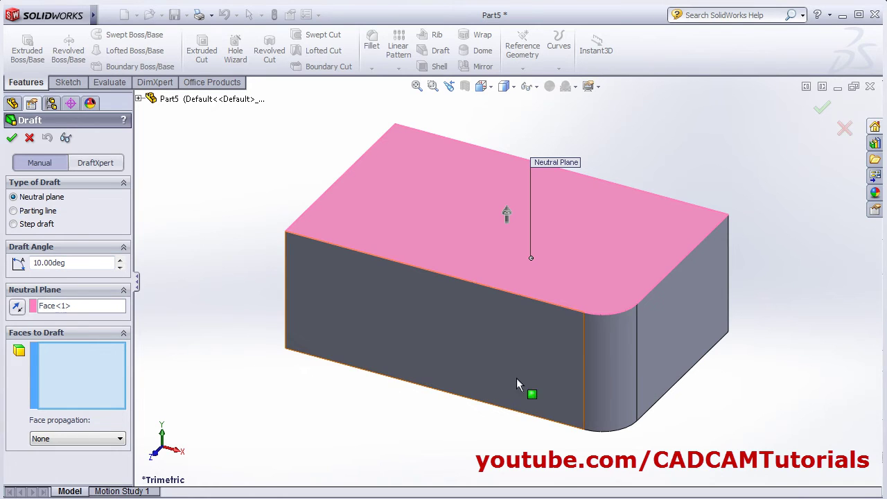
left_click(490, 341)
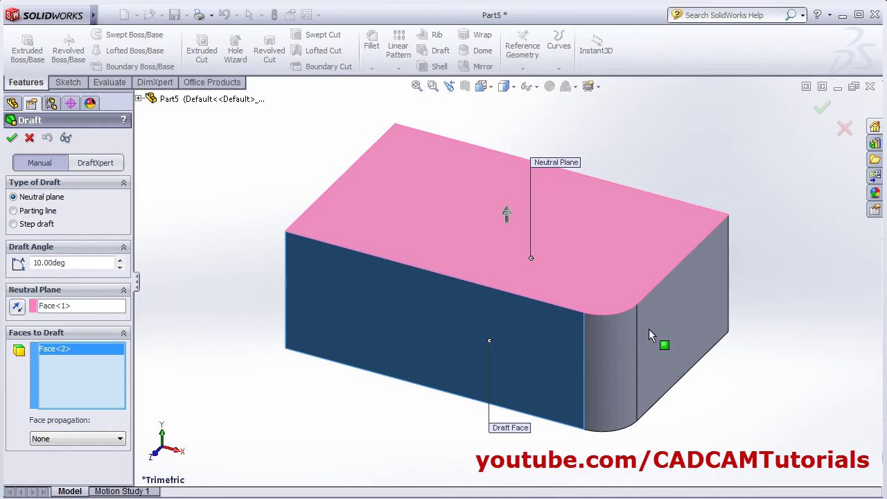
left_click(92, 439)
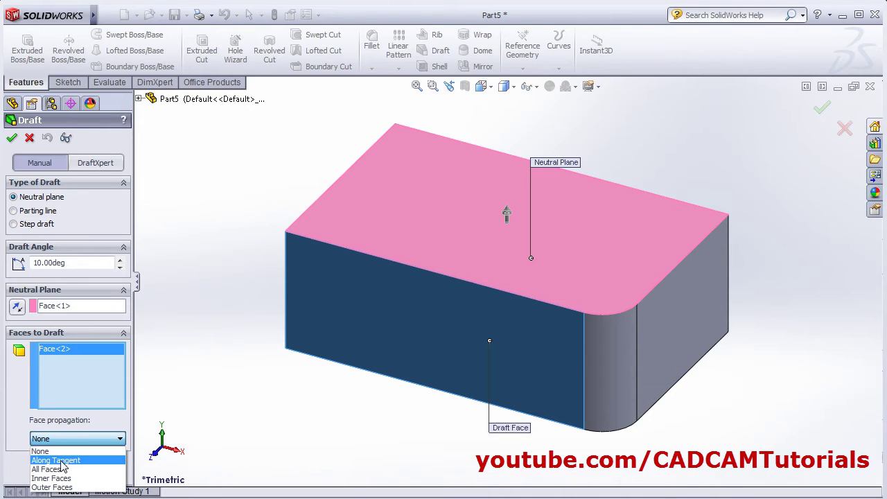
left_click(55, 460)
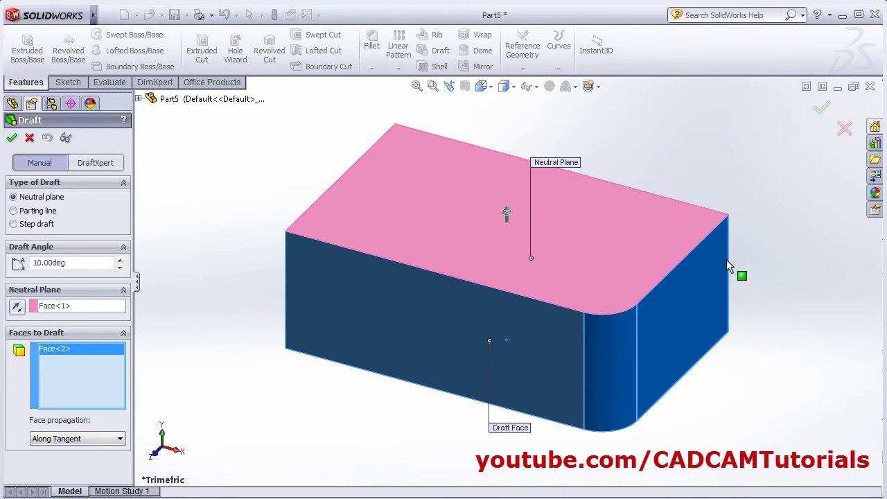
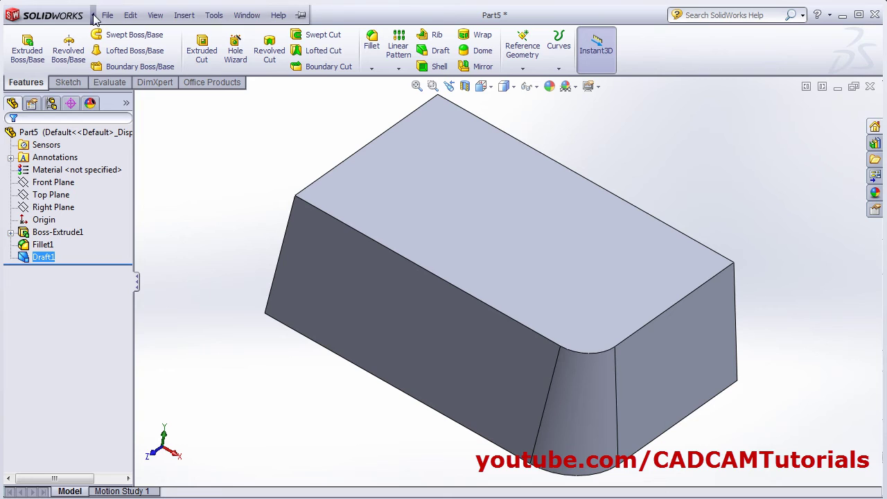
Switch to the open Part6 document
left_click(156, 15)
mouse_move(246, 15)
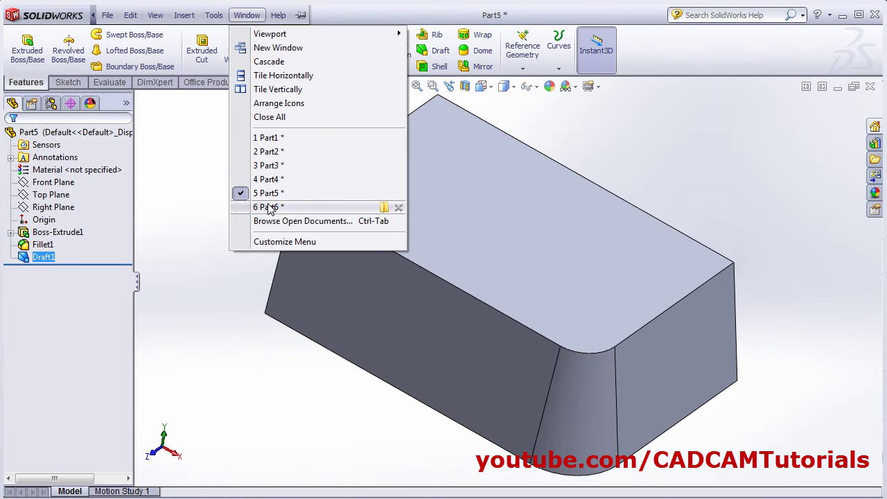
left_click(270, 208)
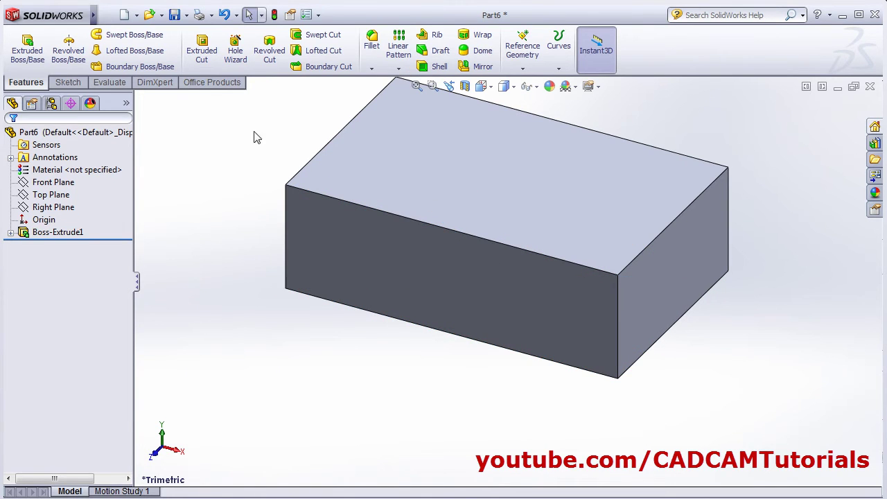
left_click(440, 51)
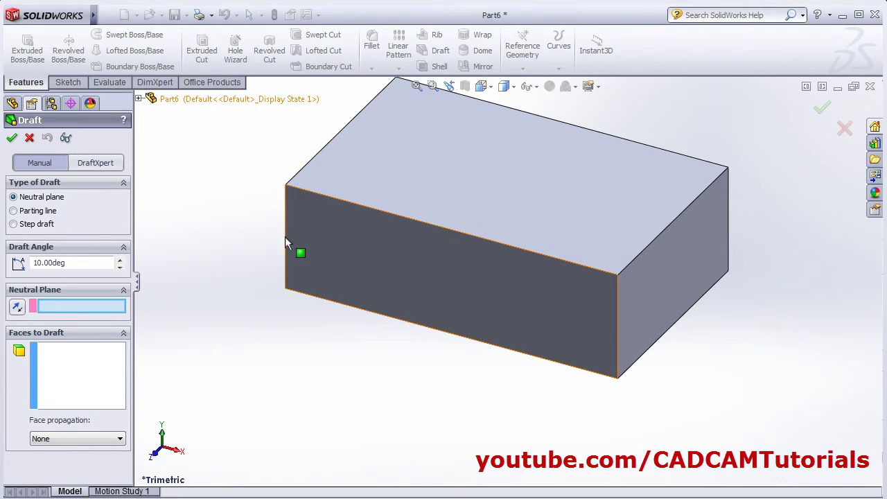
left_click(30, 138)
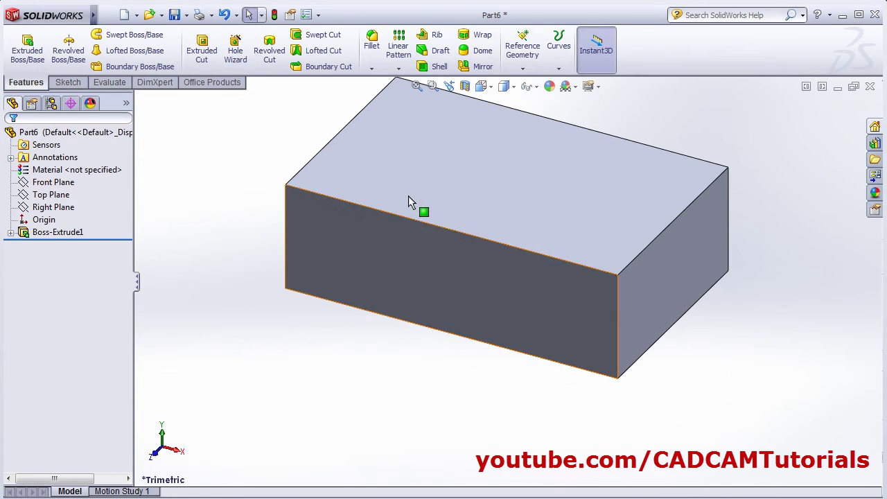
scroll(426, 198, "down", 3)
scroll(444, 199, "up", 4)
left_click(558, 68)
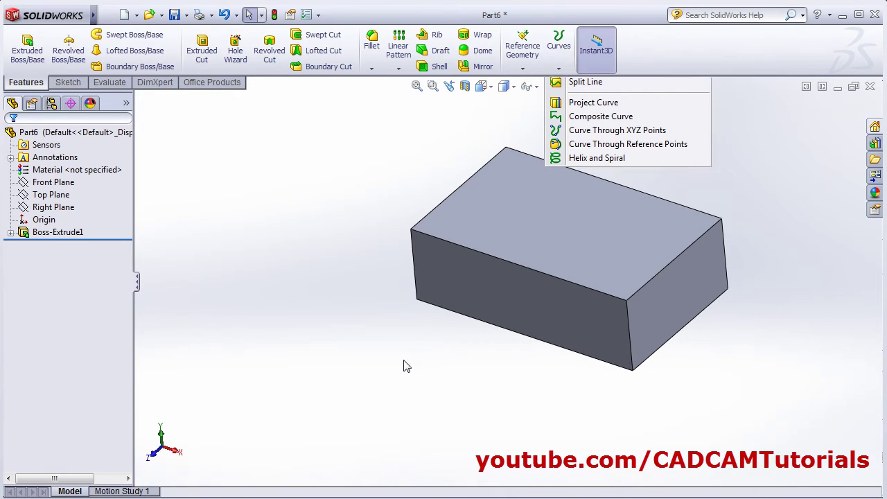
middle_click_drag(406, 364, 617, 313)
middle_click_drag(454, 321, 441, 314)
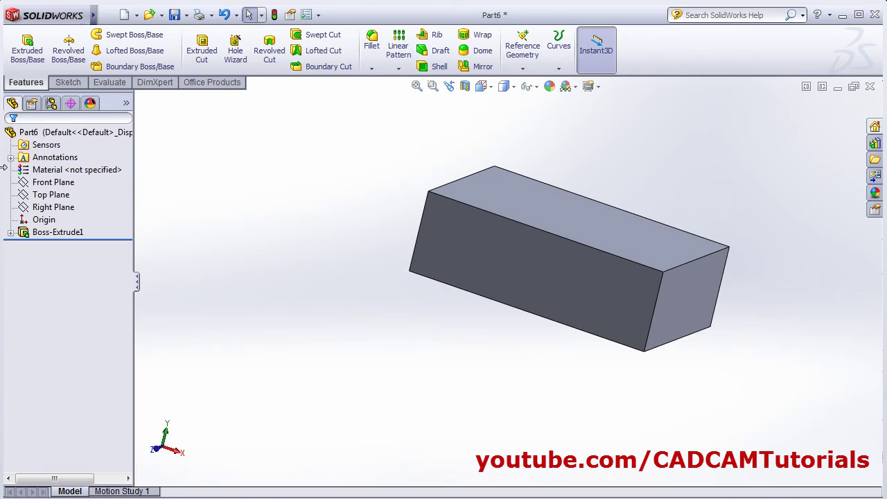
Change the end condition of the block's Boss-Extrude1 to Mid Plane
left_click(56, 233)
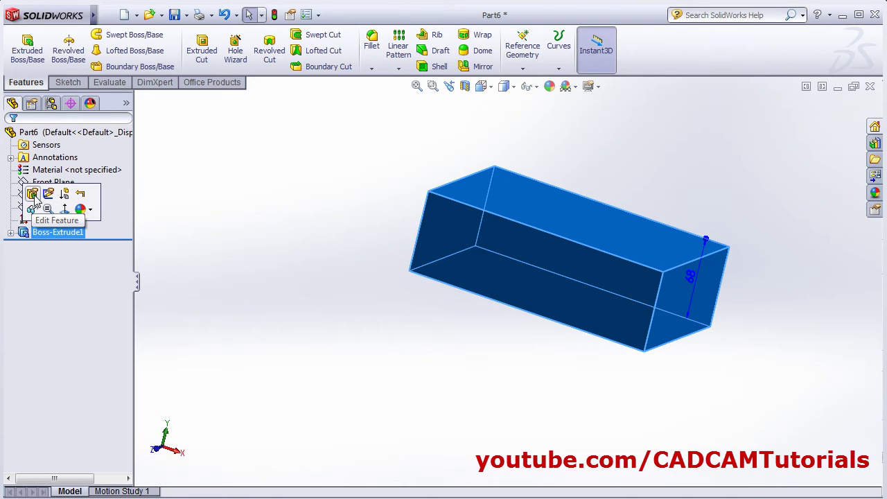
left_click(32, 195)
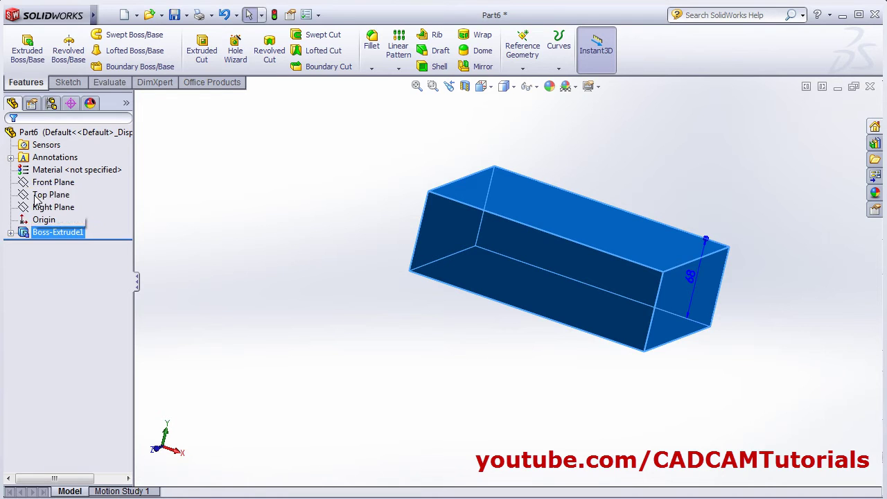
left_click(61, 220)
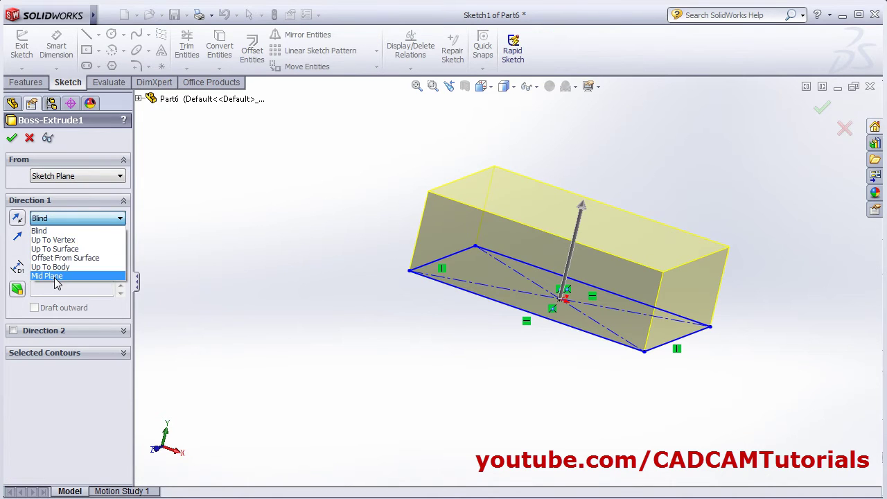
left_click(47, 268)
left_click(11, 139)
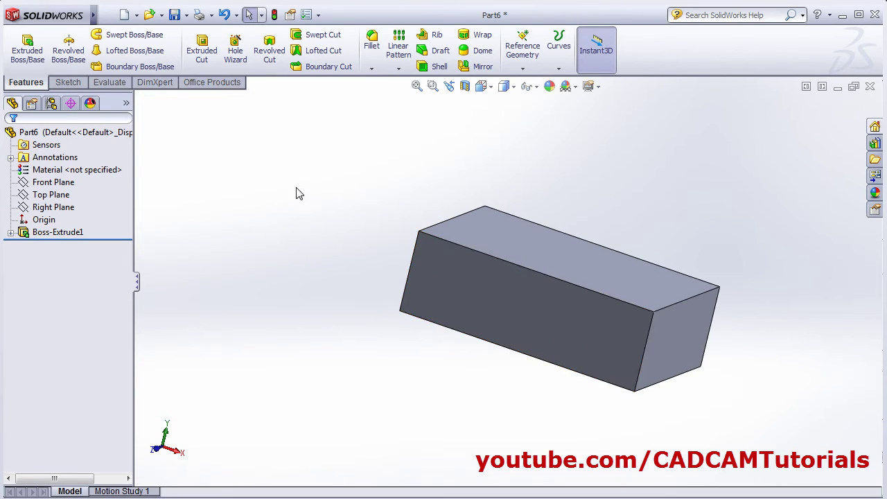
Split the block's long front face along its intersection with the Top Plane using an Intersection split line
middle_click_drag(297, 192, 285, 229)
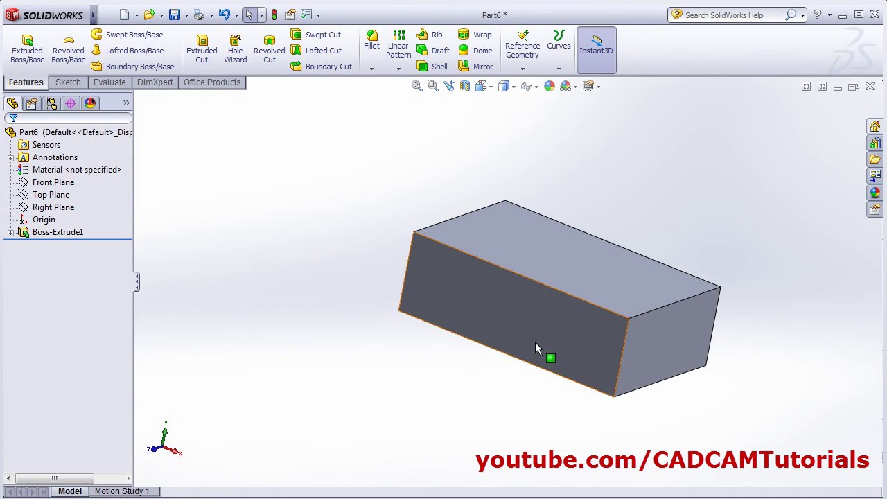
left_click(560, 68)
left_click(575, 81)
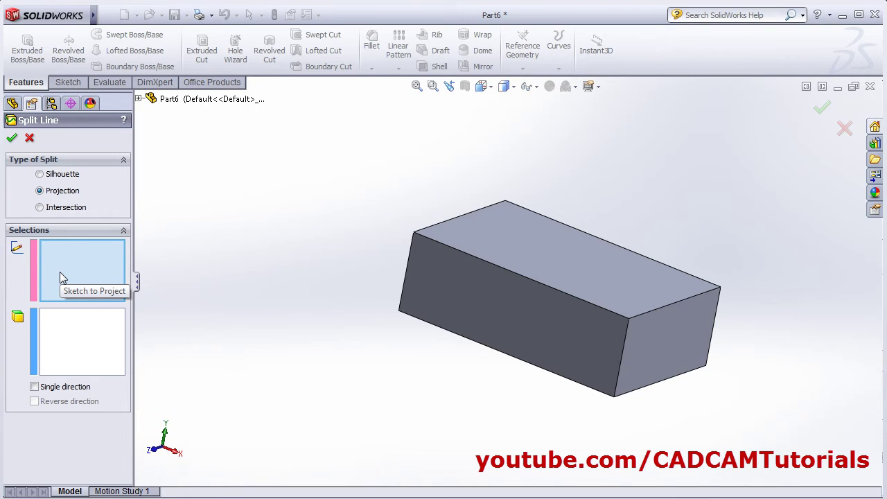
left_click(40, 208)
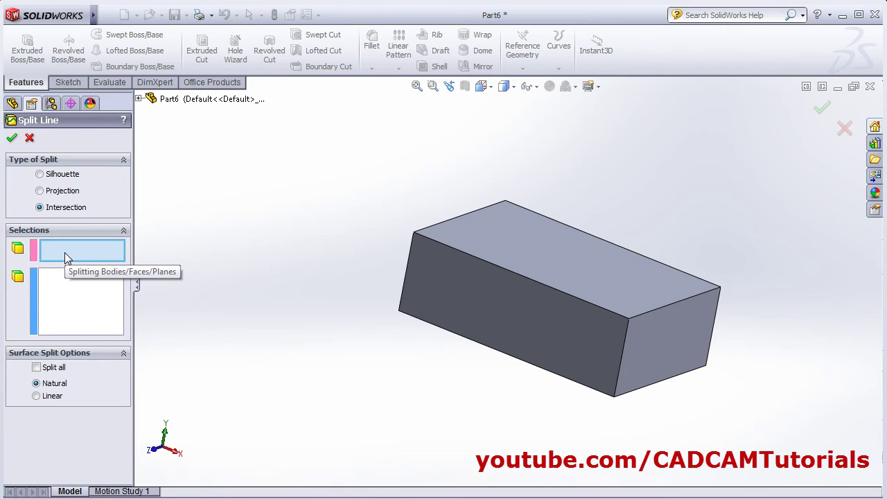
left_click(138, 99)
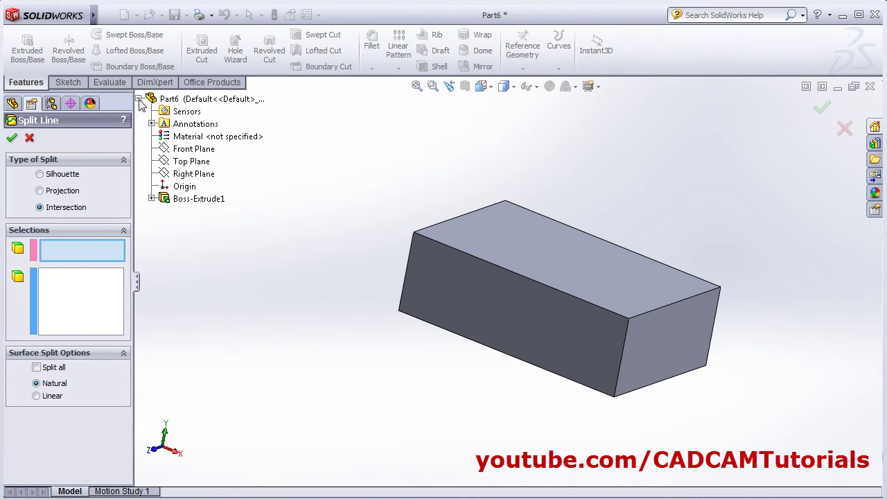
left_click(186, 163)
left_click(51, 309)
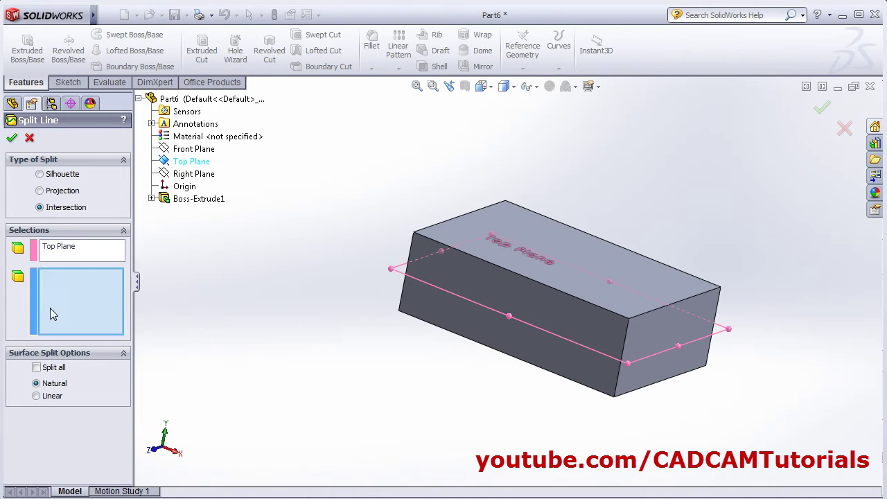
left_click(542, 346)
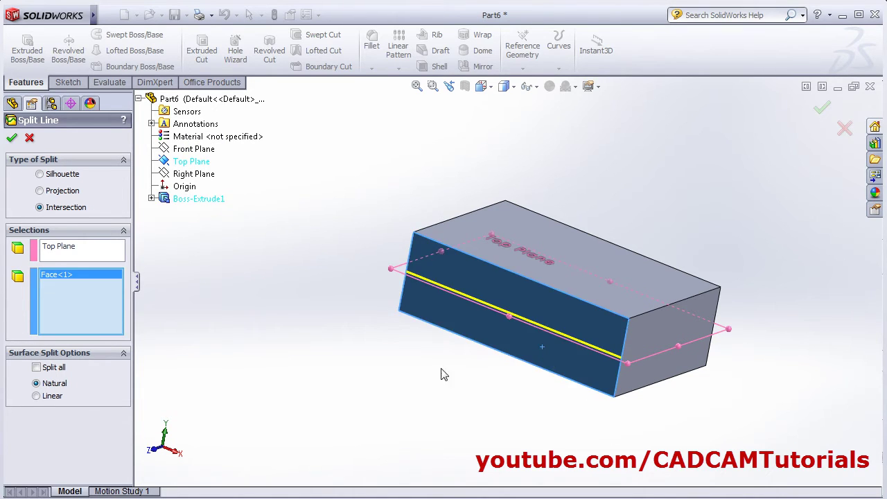
left_click(12, 138)
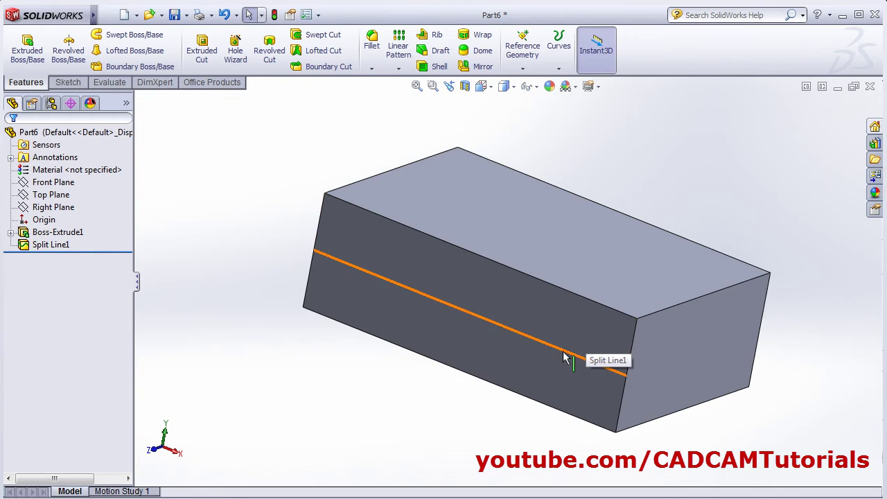
left_click(563, 357)
Set up a 10° parting line draft with the top face as pull direction and the split line as parting line, and preview it
middle_click_drag(407, 248, 438, 331)
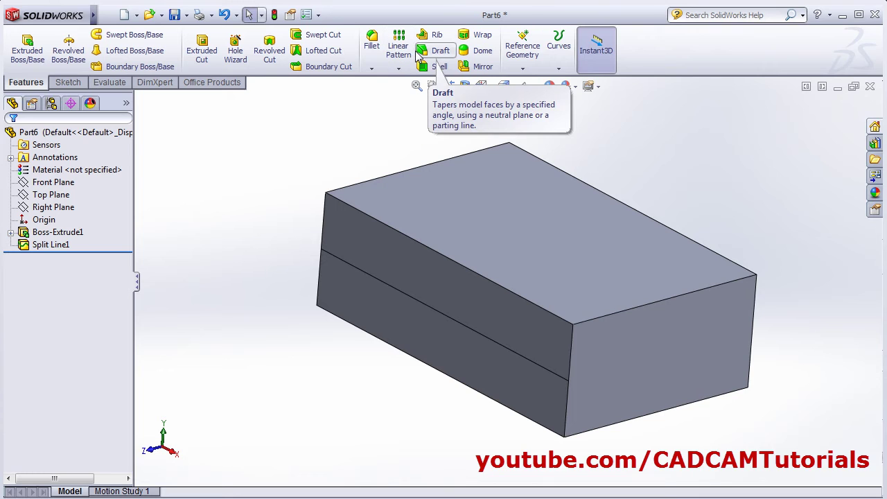
left_click(441, 51)
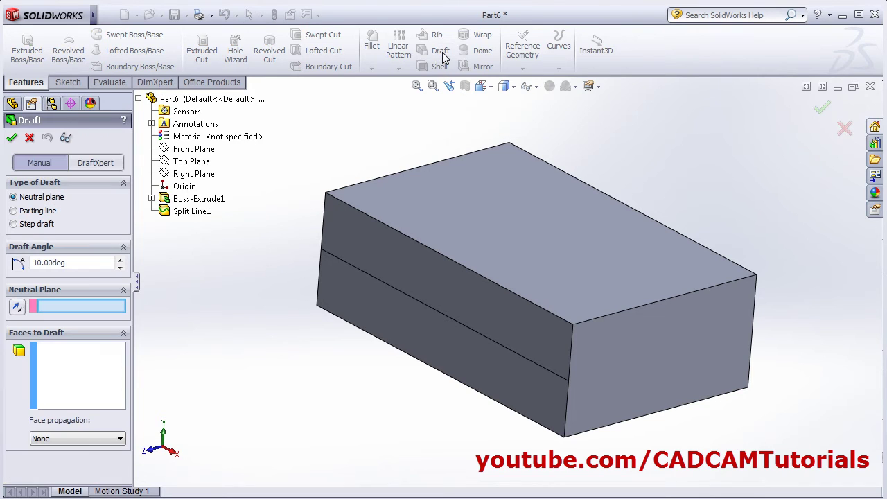
left_click(31, 213)
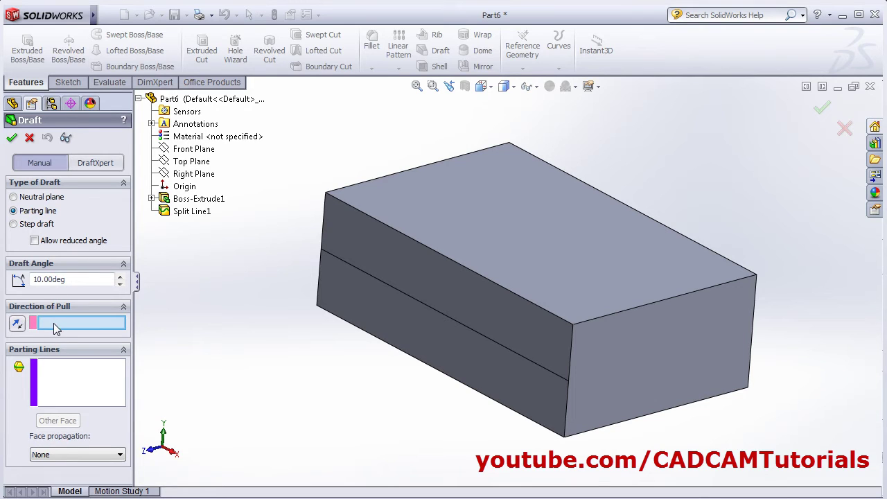
left_click(561, 249)
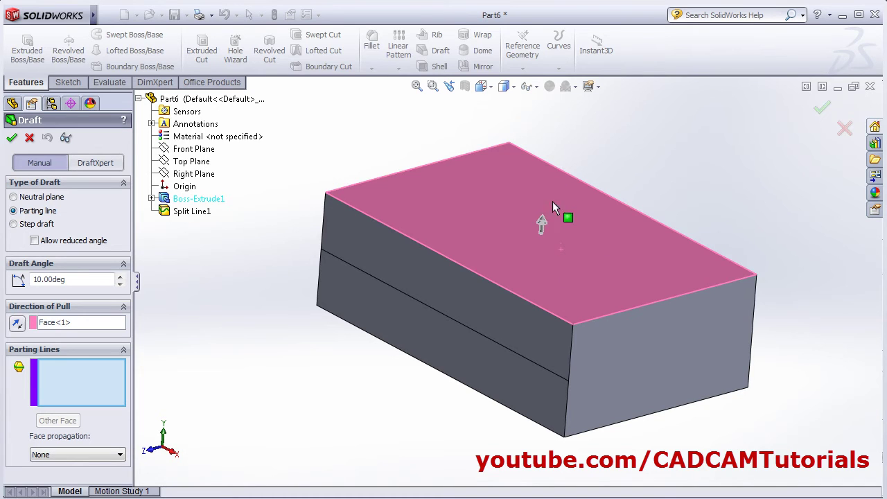
left_click(466, 328)
middle_click_drag(335, 346, 332, 329)
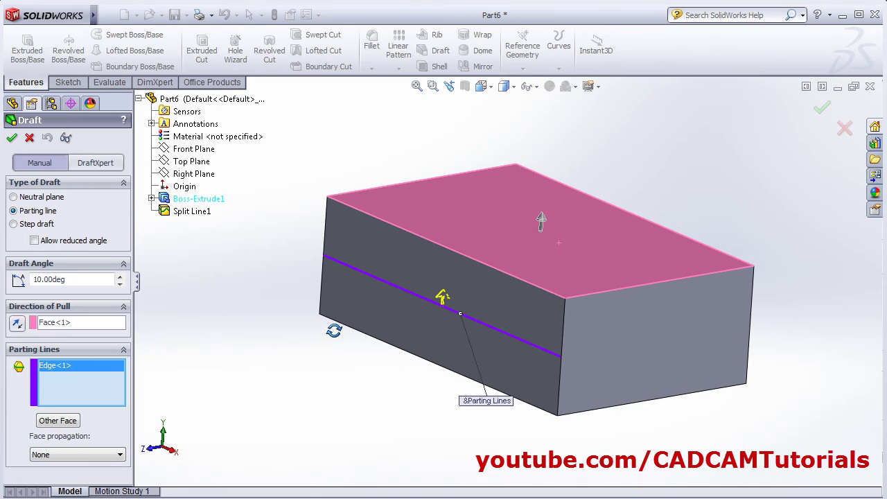
left_click(66, 138)
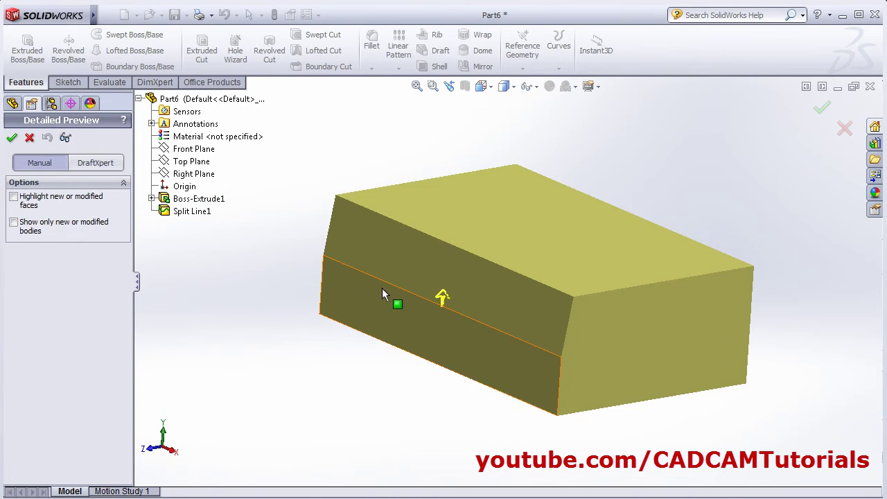
middle_click_drag(386, 298, 381, 278)
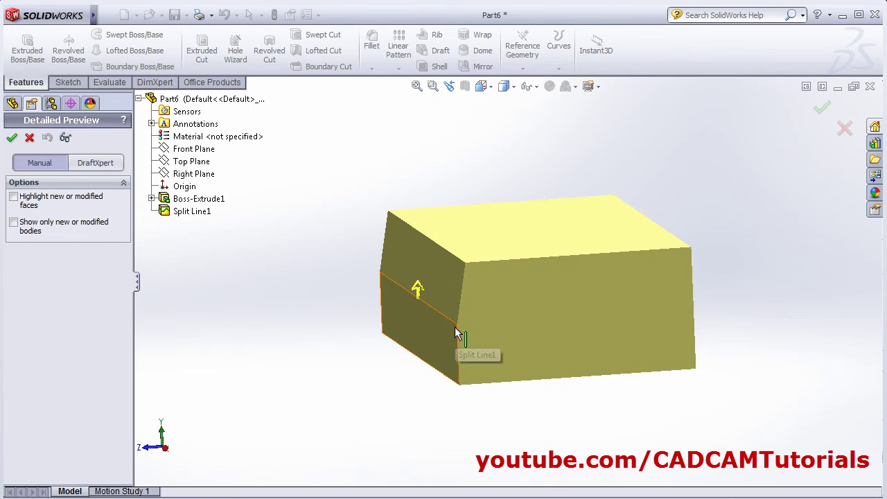
left_click(66, 137)
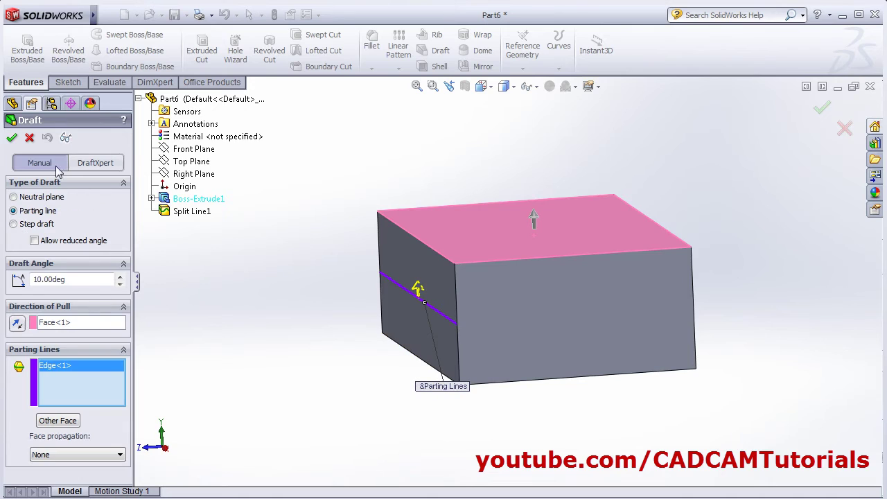
Reverse the draft's direction of pull to point downward and preview the resulting shape
left_click(17, 325)
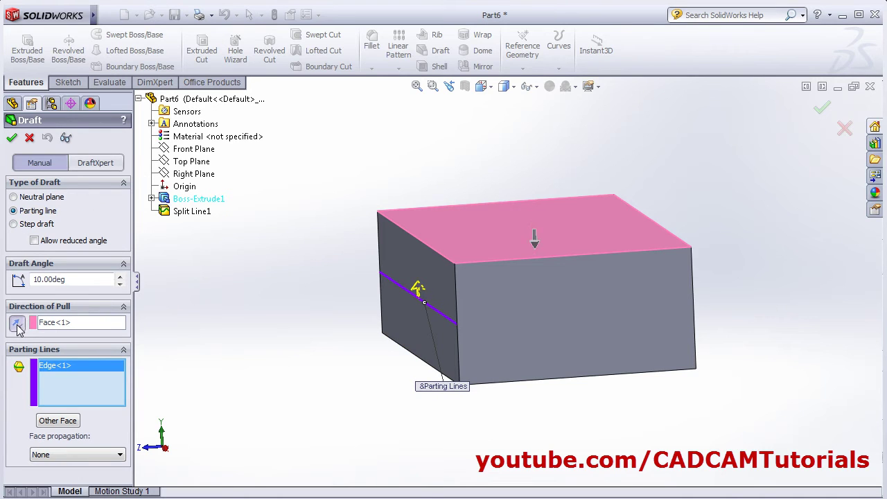
left_click(66, 138)
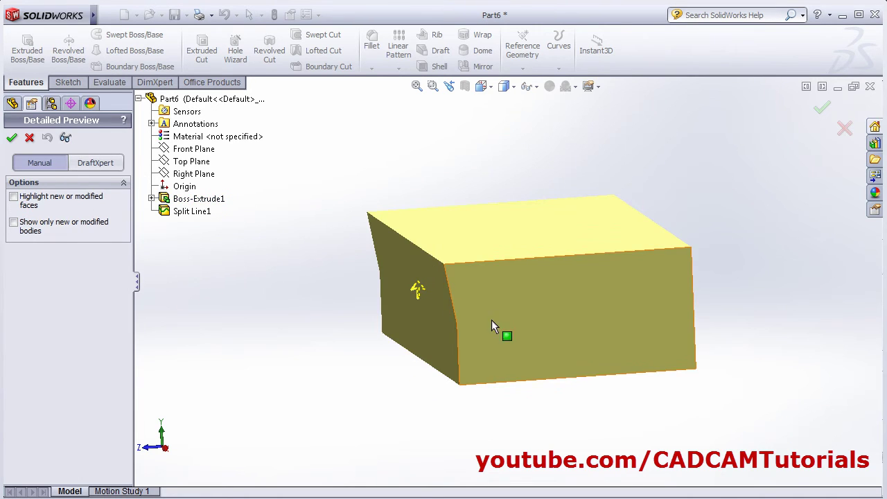
left_click(66, 138)
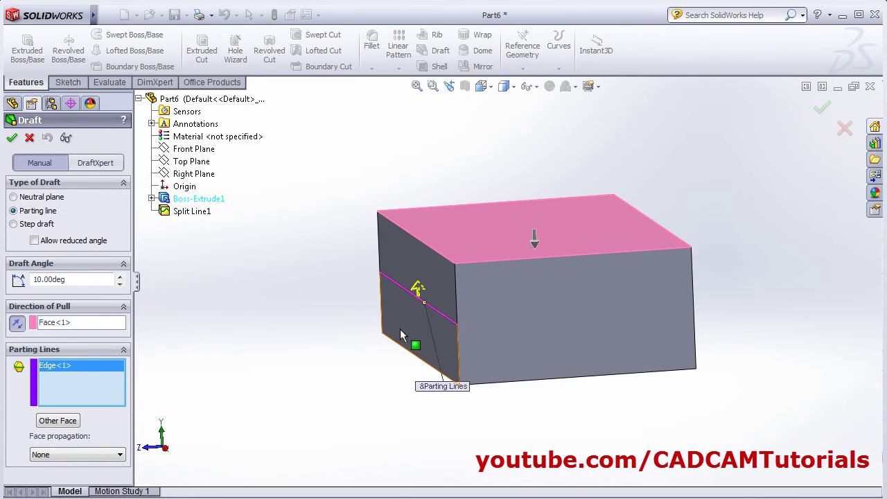
Switch the parting line draft to the other face below the split line and preview it
left_click(61, 423)
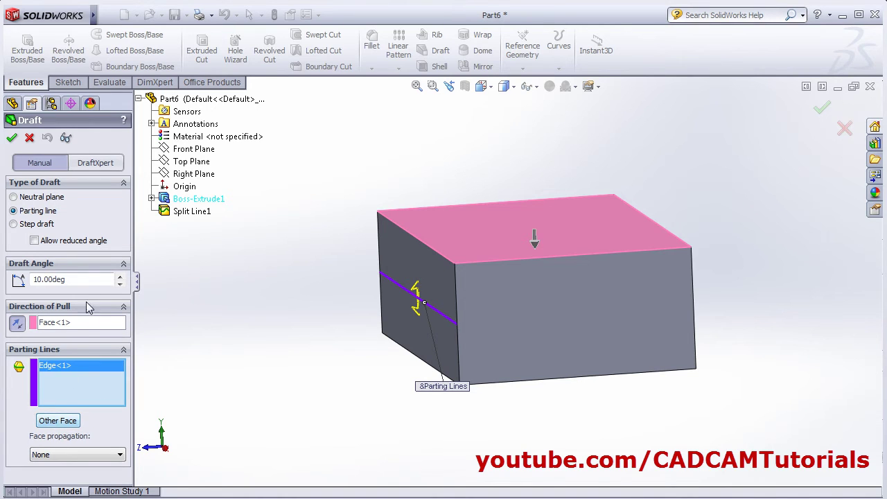
left_click(65, 138)
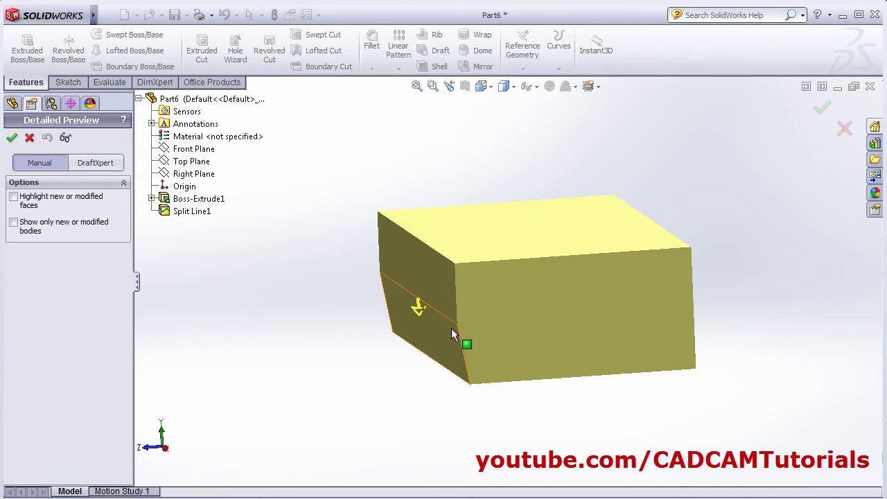
scroll(454, 363, "down", 2)
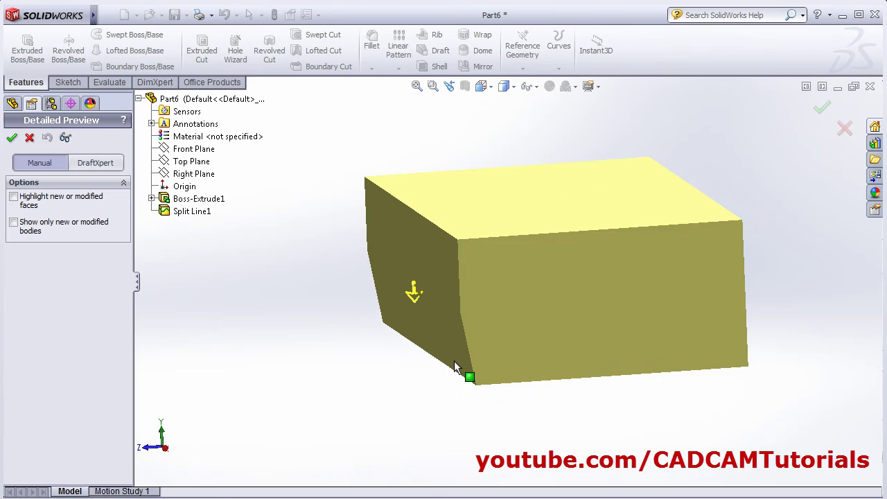
left_click(66, 138)
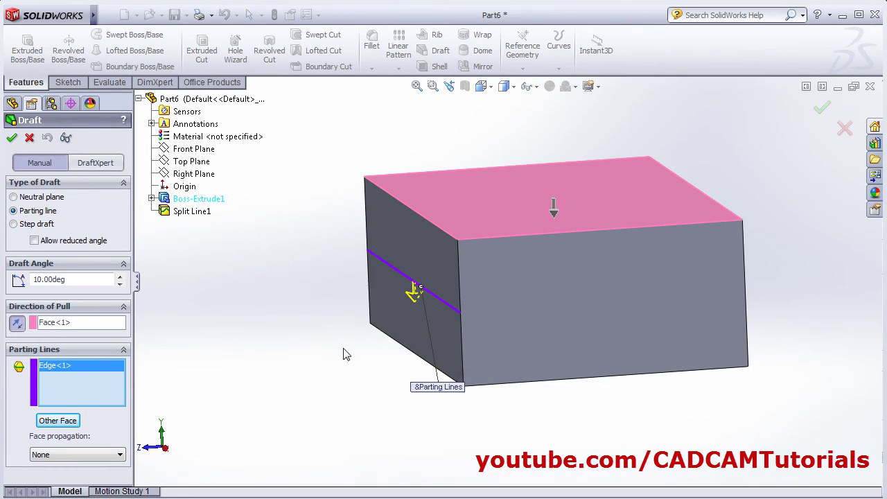
Flip the pull direction back to upward, preview the result and create the 10° draft on the face below the parting line
left_click(18, 326)
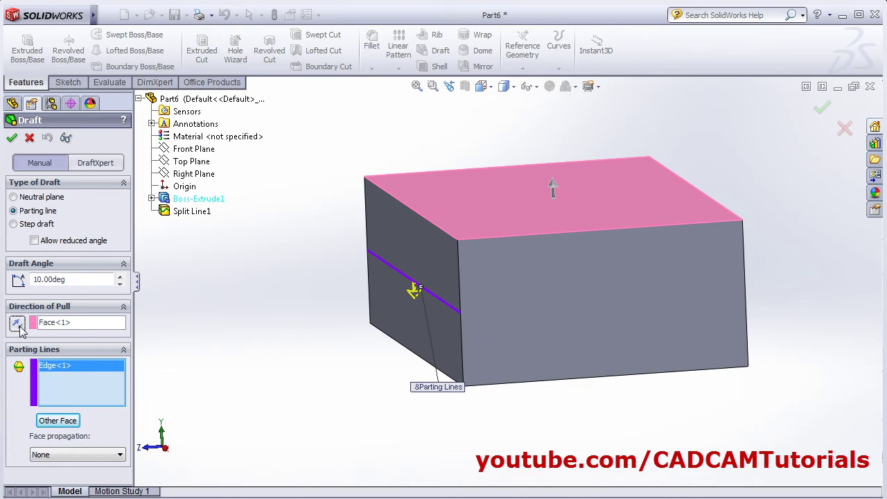
left_click(65, 137)
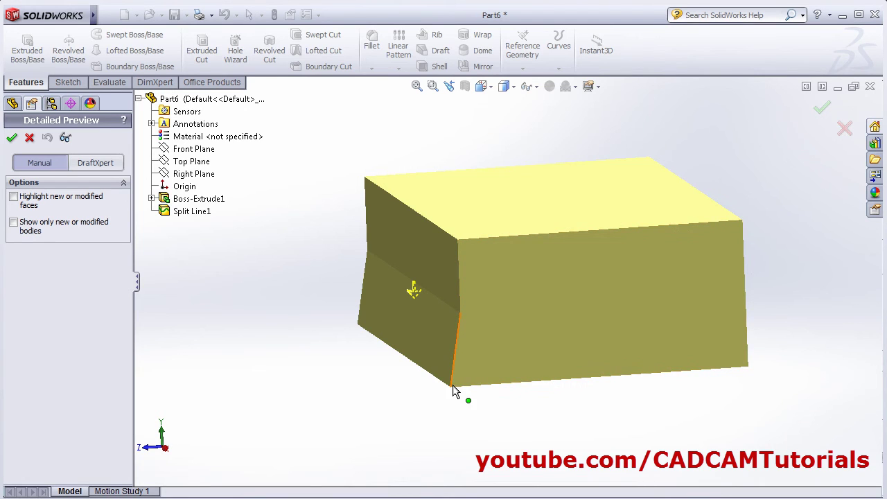
left_click(66, 138)
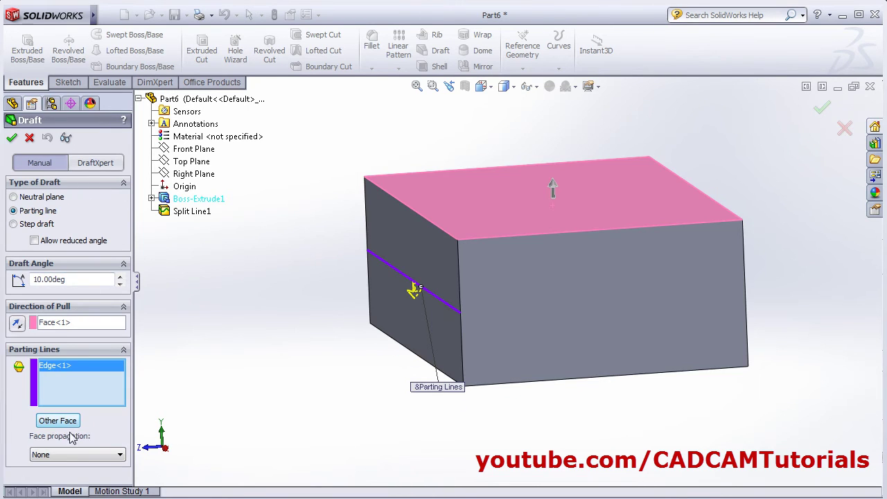
left_click(12, 137)
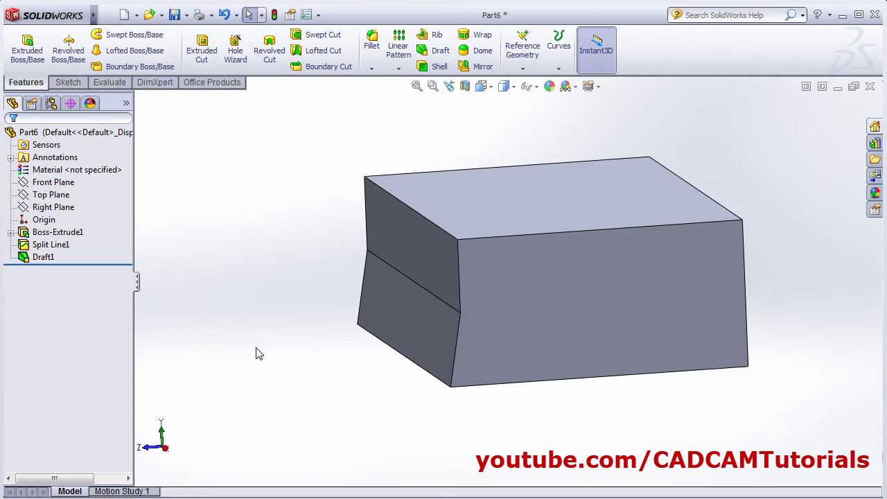
left_click(29, 258)
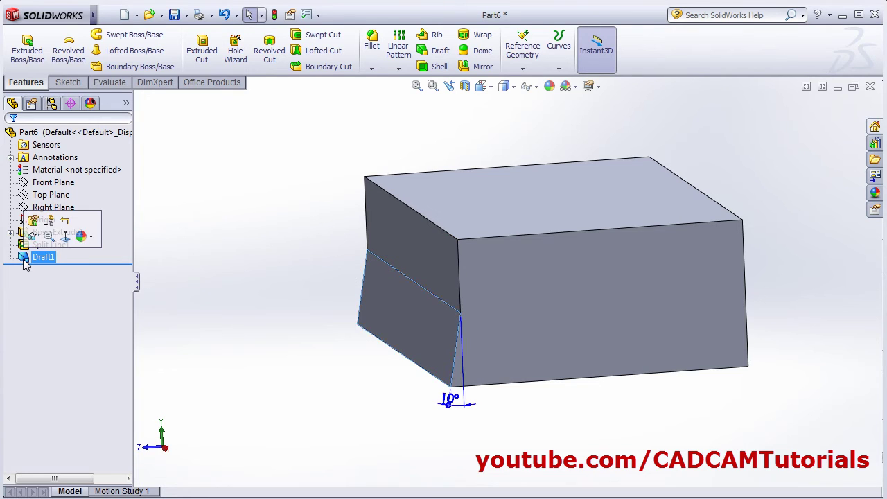
left_click(30, 223)
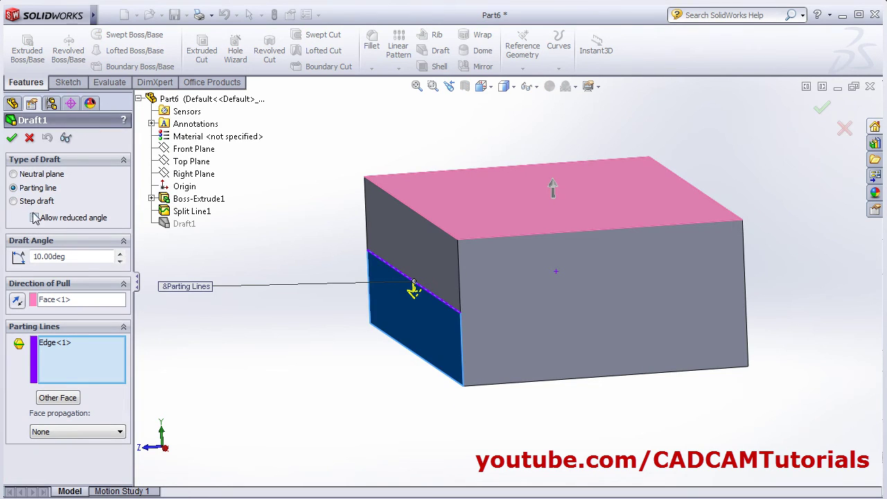
left_click(29, 137)
left_click(361, 408)
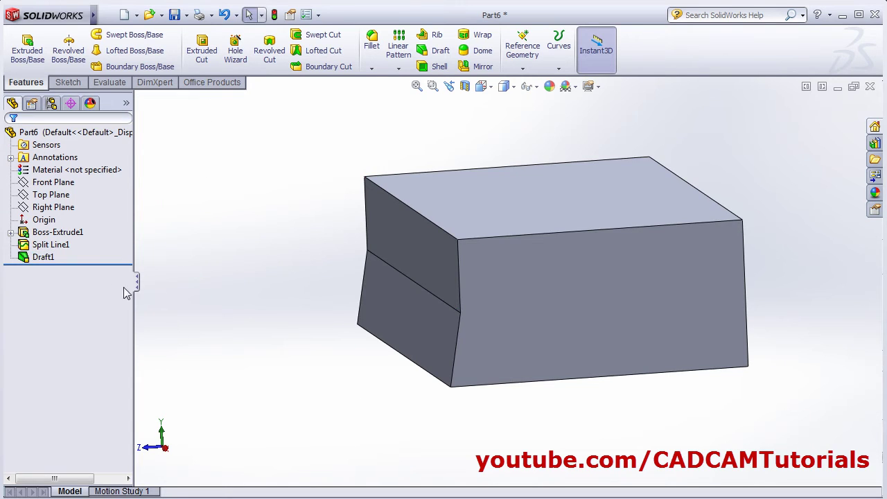
Delete the Draft1 and Split Line1 features from the part
left_click(40, 257)
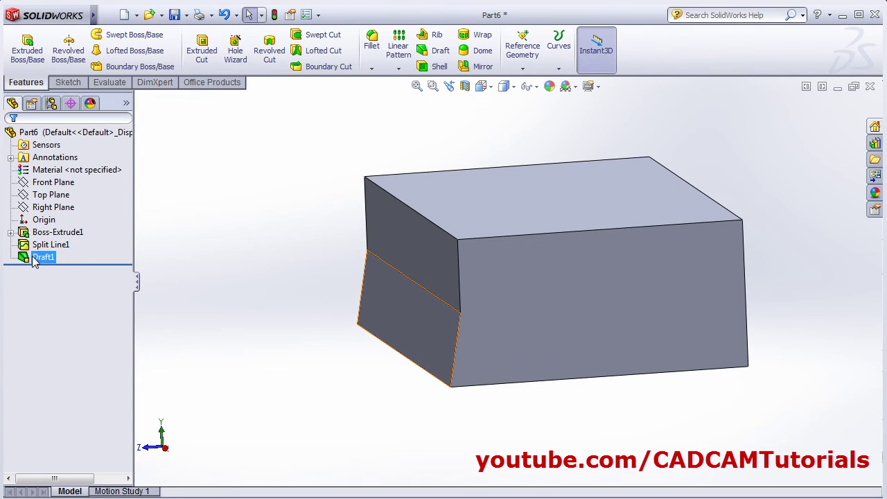
right_click(36, 258)
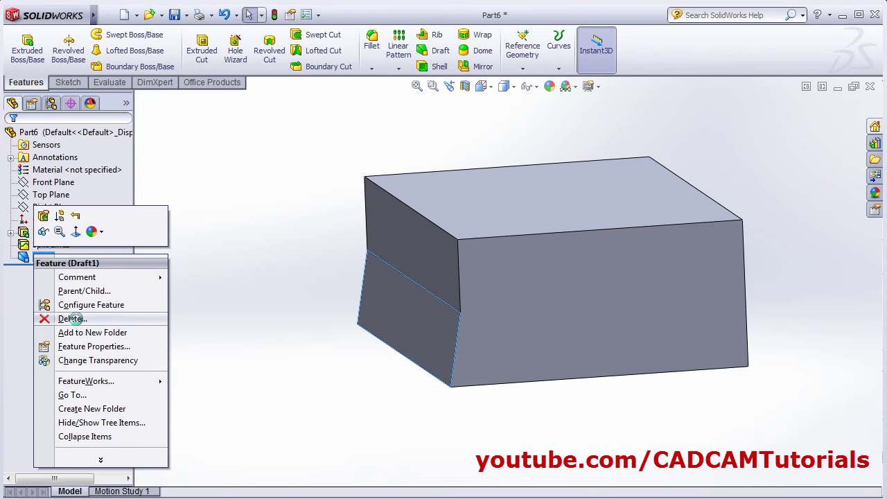
left_click(74, 318)
left_click(507, 194)
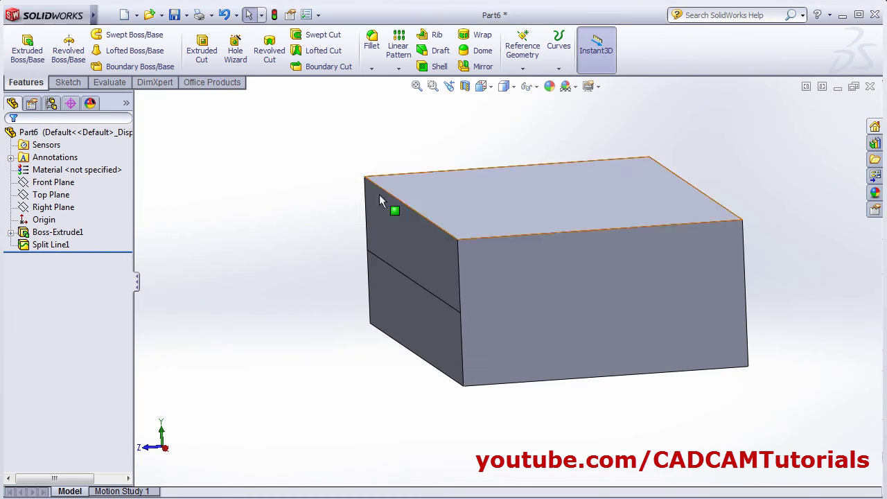
right_click(47, 245)
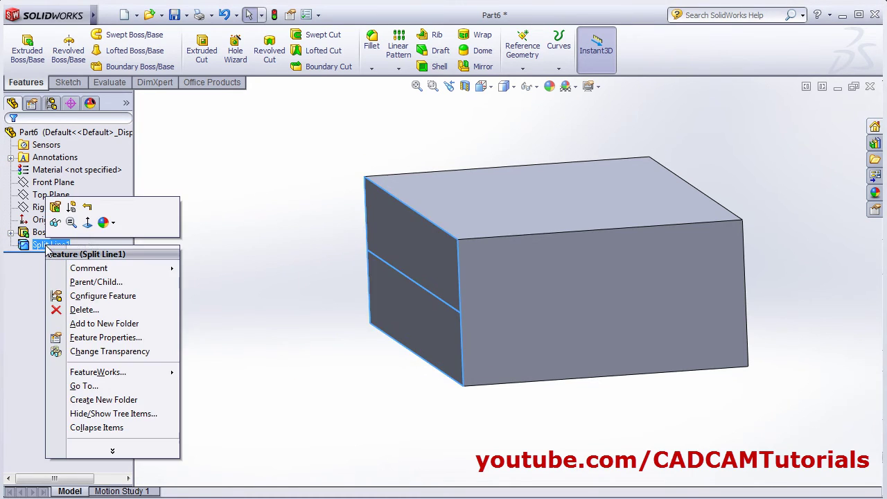
left_click(84, 311)
left_click(506, 193)
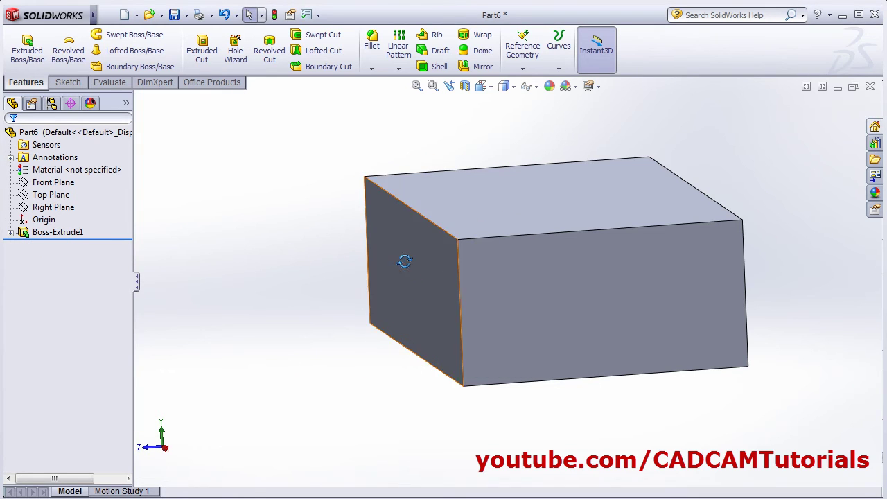